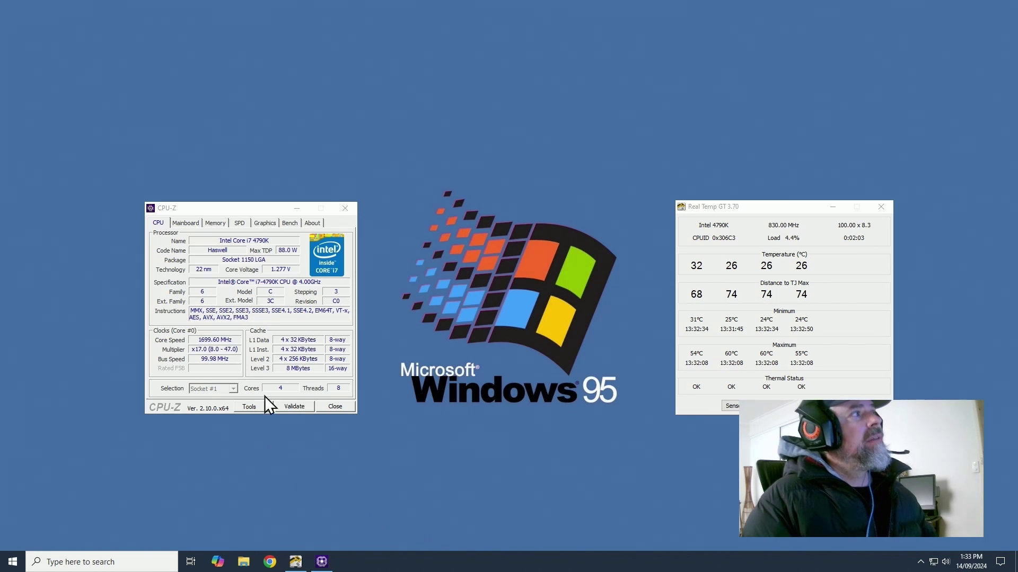
# - Arrange the CPU-Z and Real Temp windows and show CPU-Z's Mainboard page (ASUS Z97-AR, BIOS 2401)
pyautogui.moveTo(216, 203); pyautogui.dragTo(220, 207)
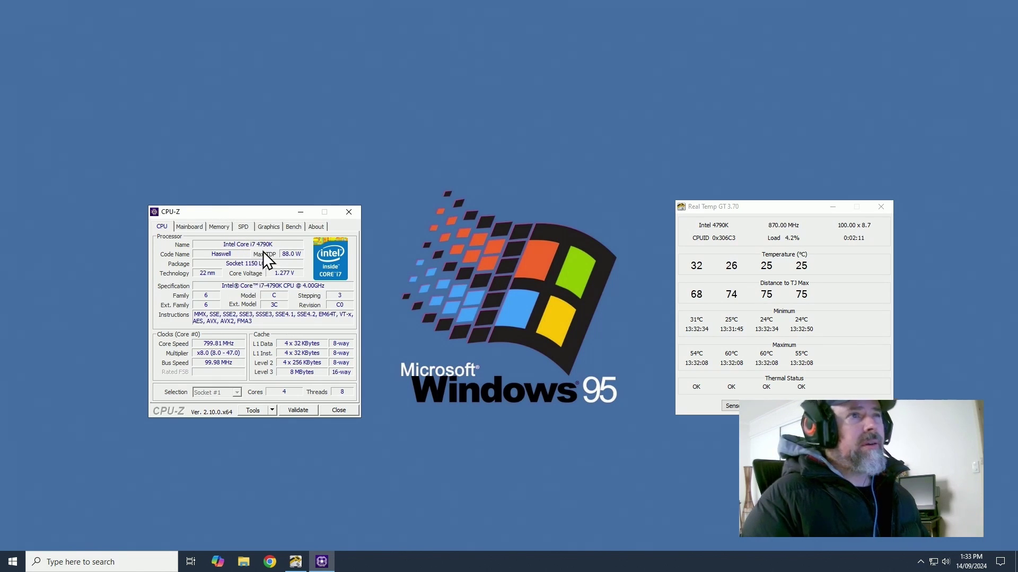
pyautogui.moveTo(740, 209)
pyautogui.mouseDown()
pyautogui.moveTo(756, 207)
pyautogui.moveTo(725, 215)
pyautogui.mouseUp()
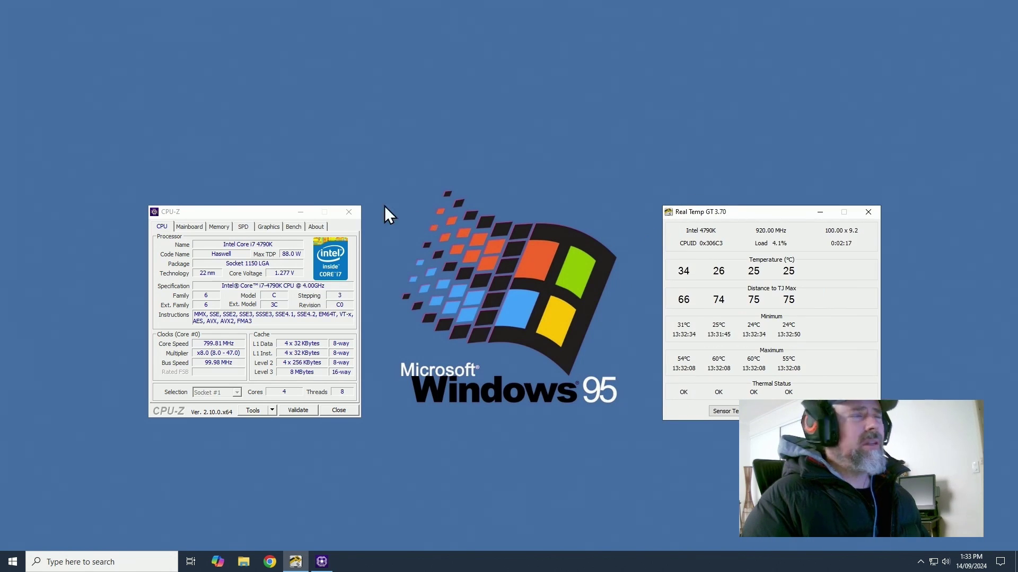
pyautogui.click(163, 228)
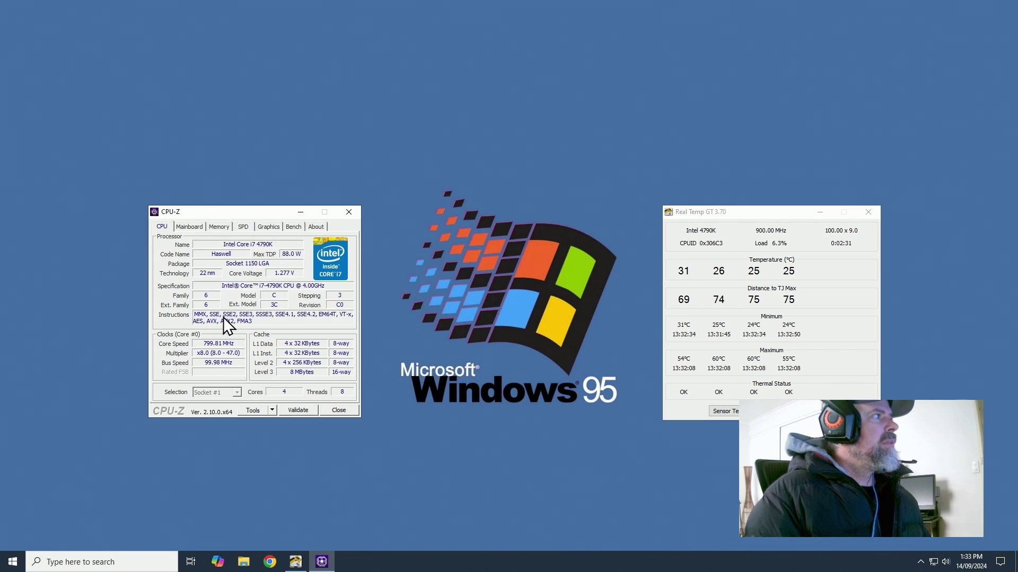
pyautogui.click(189, 227)
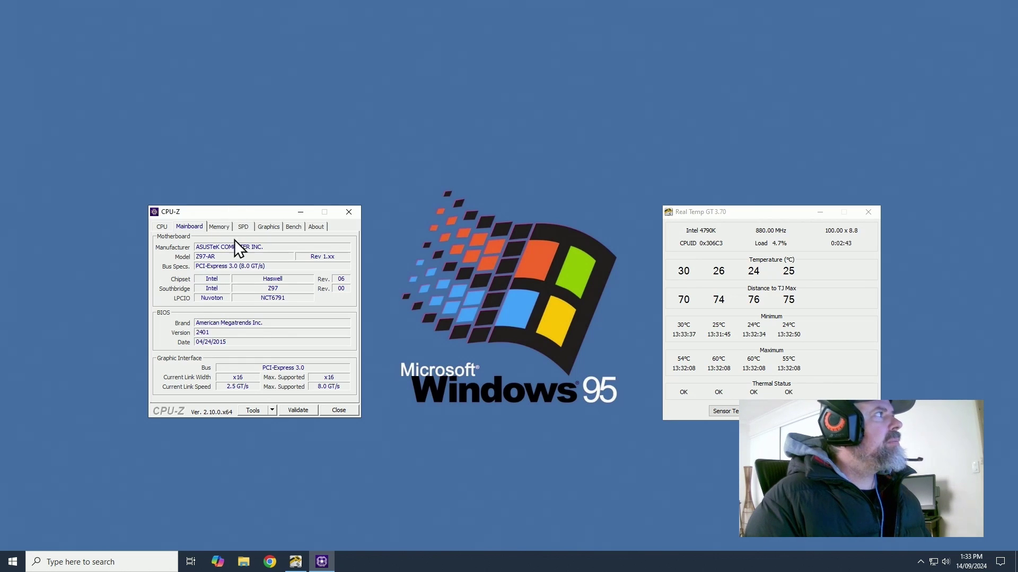
# - Check CPU-Z's Memory and Graphics pages, then return to the i7-4790K CPU page
pyautogui.click(219, 227)
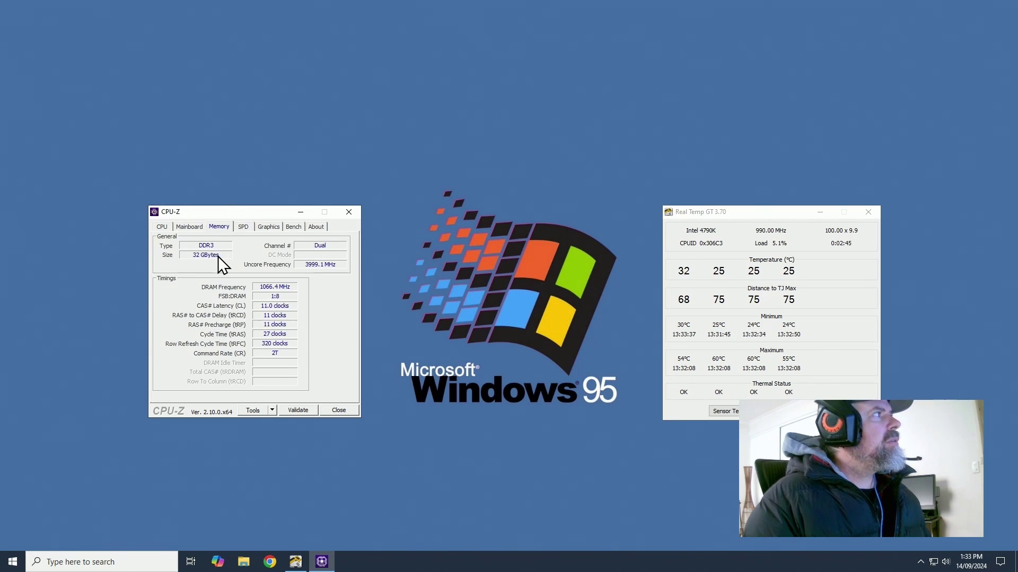
pyautogui.click(269, 227)
pyautogui.click(162, 227)
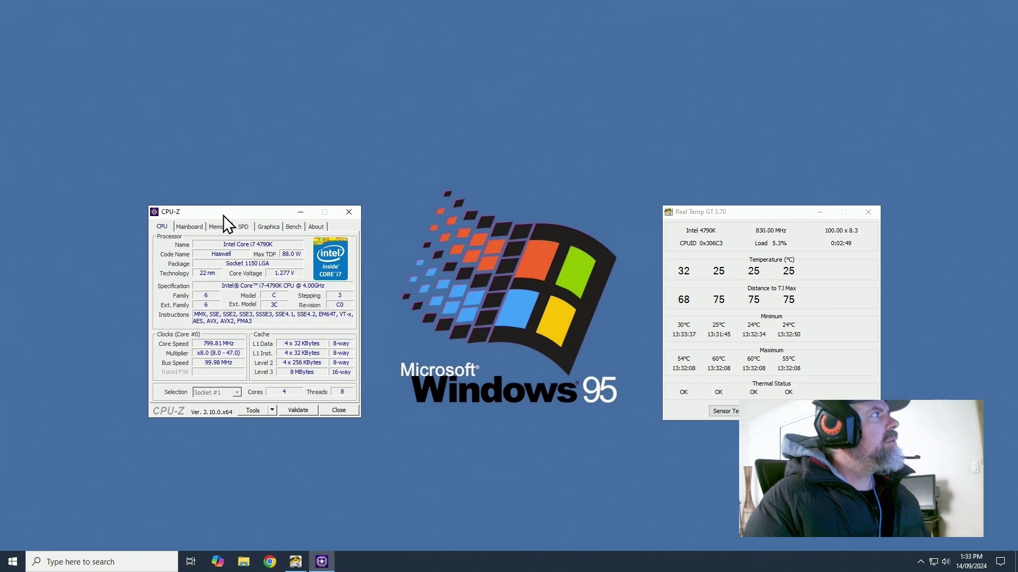
pyautogui.moveTo(235, 219); pyautogui.dragTo(230, 218)
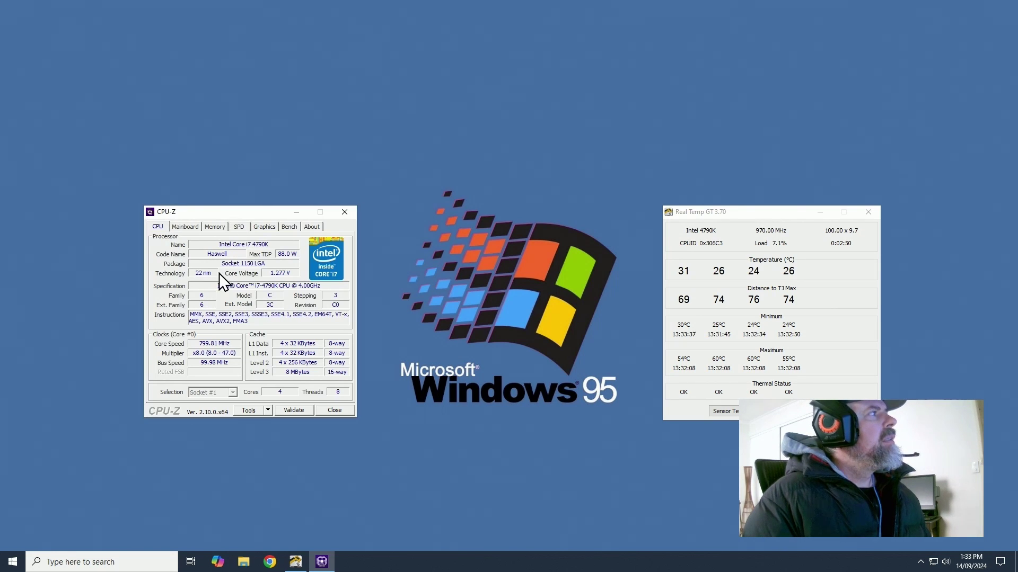
# - Restart Windows from the Start button's quick menu to boot into the ASUS UEFI BIOS
pyautogui.rightClick(2, 547)
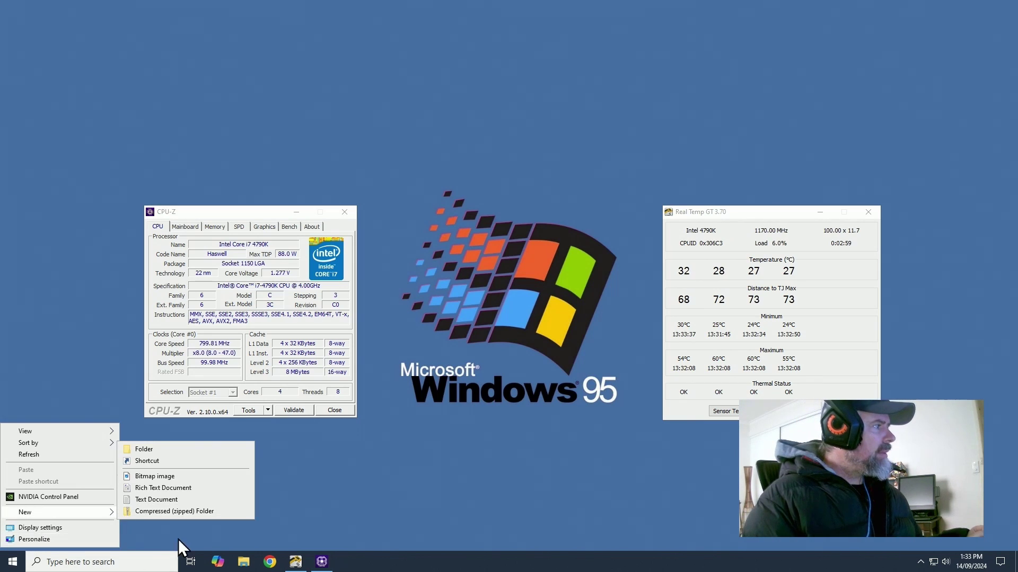
pyautogui.rightClick(12, 562)
pyautogui.moveTo(27, 541)
pyautogui.click(157, 542)
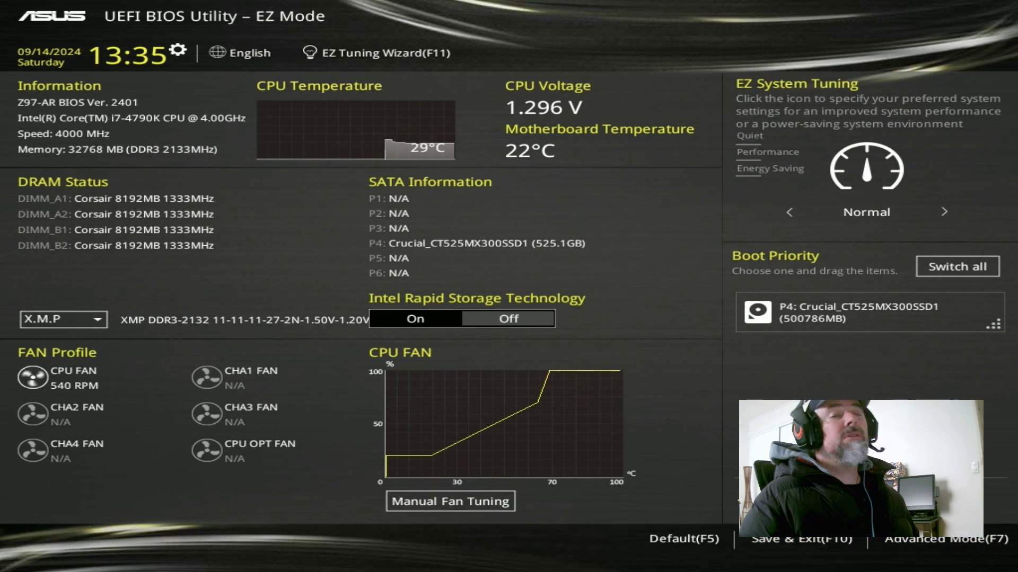
# - Switch to Advanced Mode, load the optimized defaults from Exit, and open the Ai Tweaker page
pyautogui.click(793, 540)
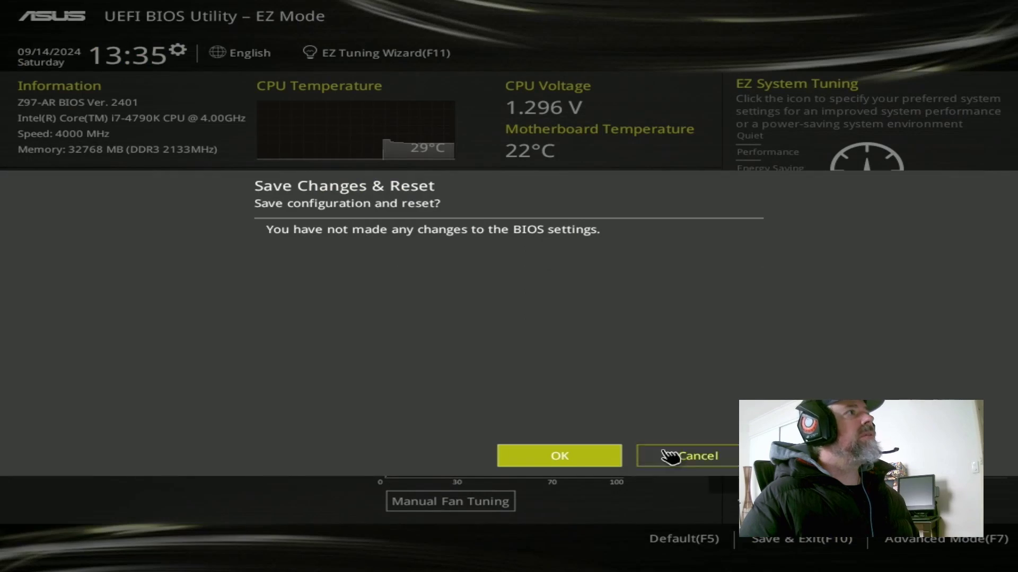
pyautogui.click(700, 459)
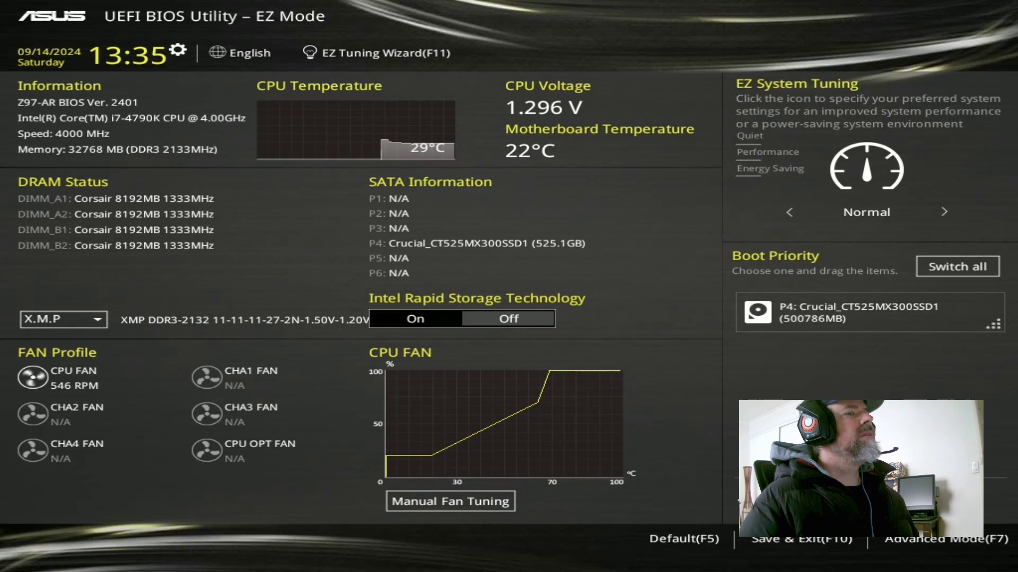
pyautogui.click(954, 542)
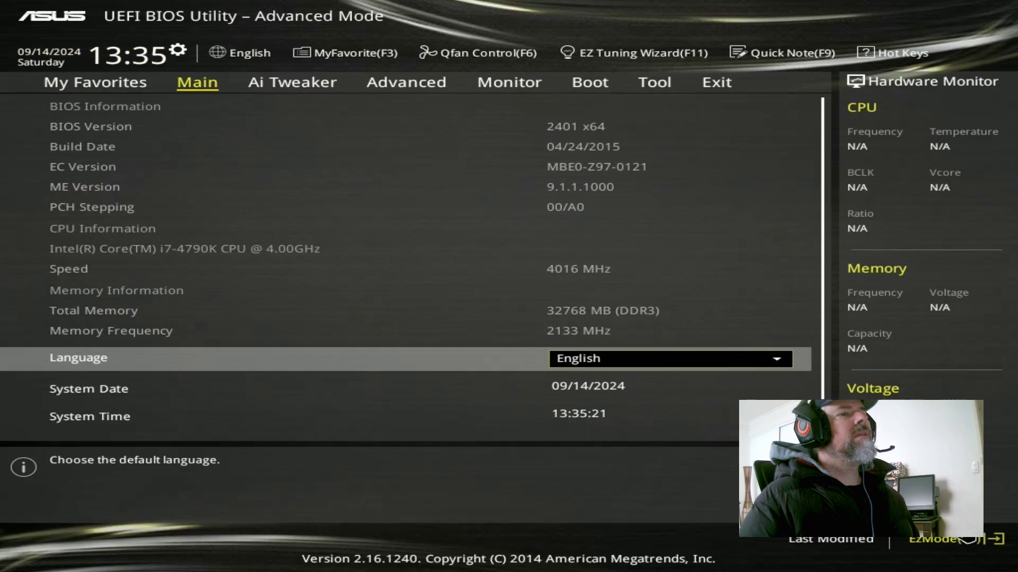
pyautogui.click(718, 84)
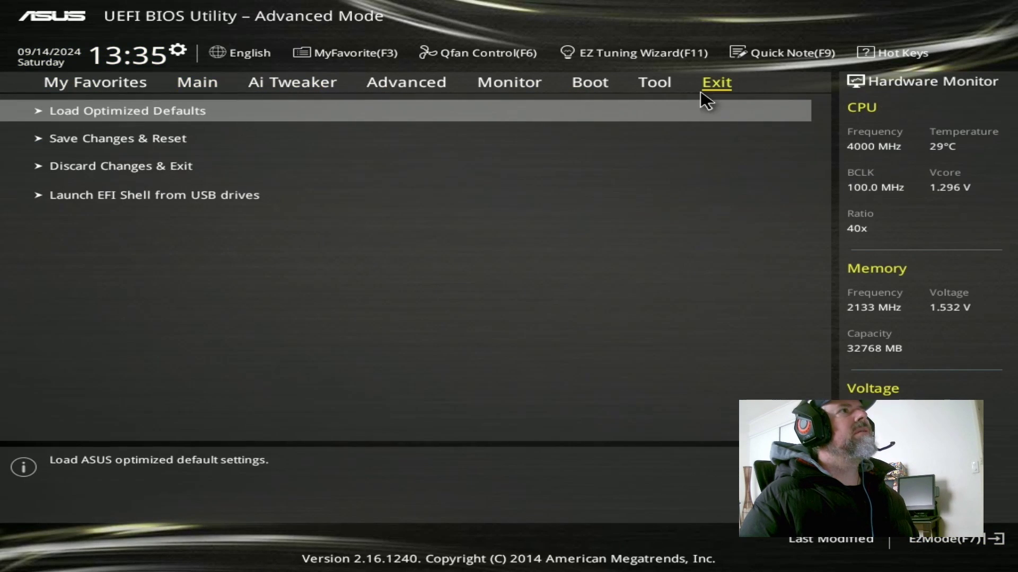
pyautogui.click(292, 114)
pyautogui.click(610, 417)
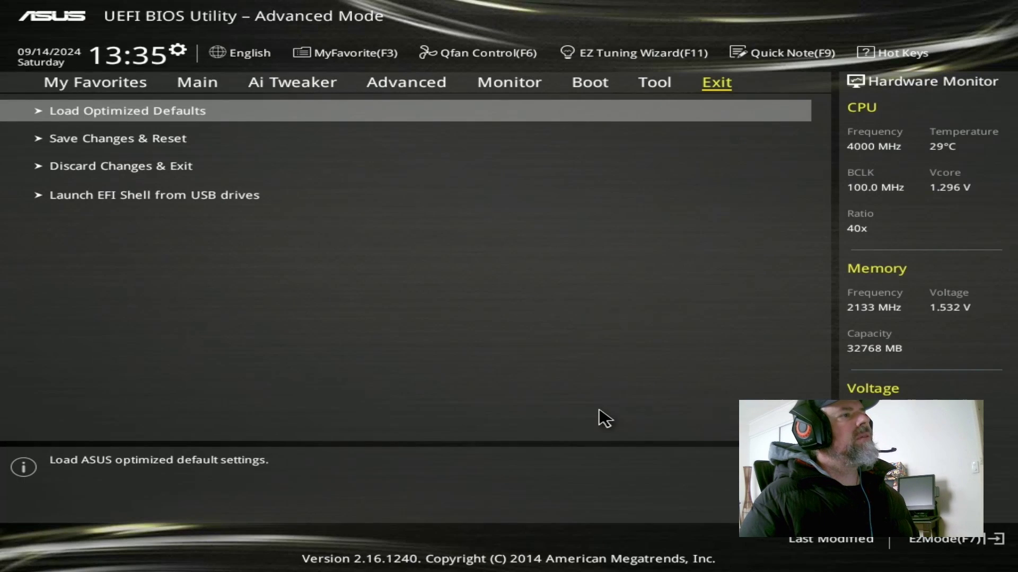
pyautogui.click(270, 84)
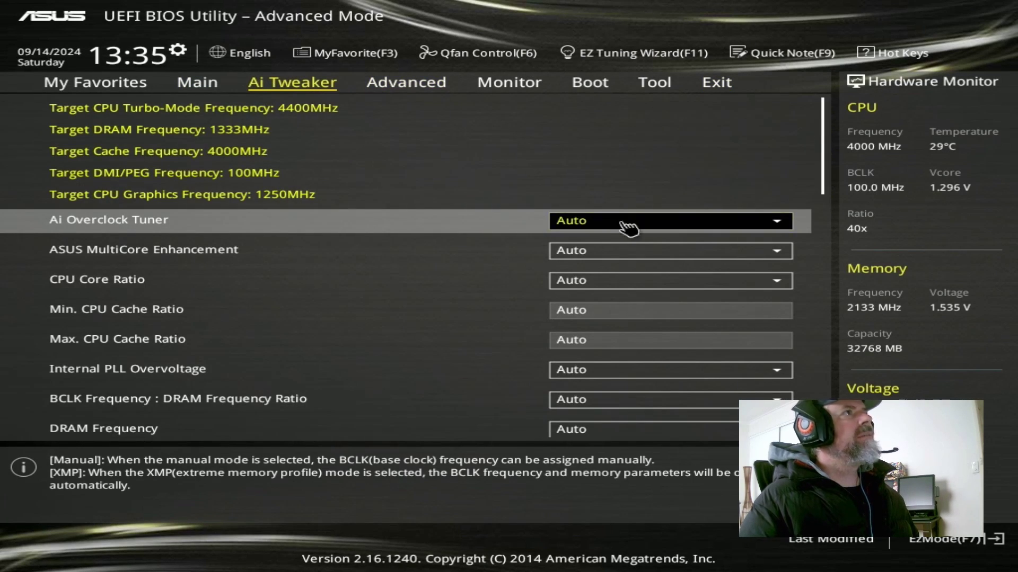
# - Set Ai Overclock Tuner to XMP and accept ASUS MultiCore Enhancement
pyautogui.click(625, 227)
pyautogui.click(604, 275)
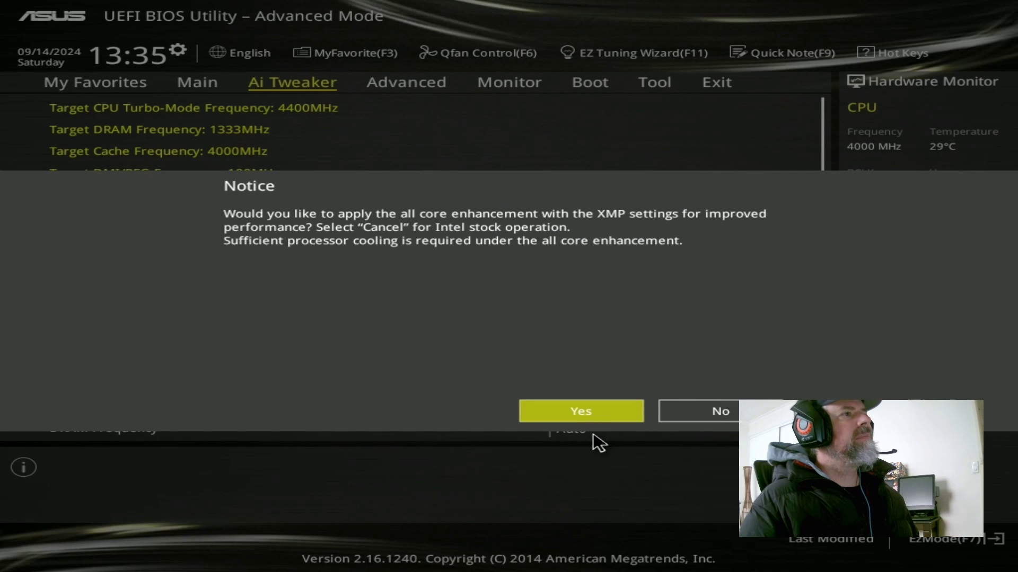
pyautogui.click(587, 412)
pyautogui.press('Down')
pyautogui.press('Down')
pyautogui.press('Down')
pyautogui.press('Down')
pyautogui.press('Down')
pyautogui.press('Down')
pyautogui.press('Down')
pyautogui.press('Down')
pyautogui.press('Down')
pyautogui.press('Down')
pyautogui.press('Down')
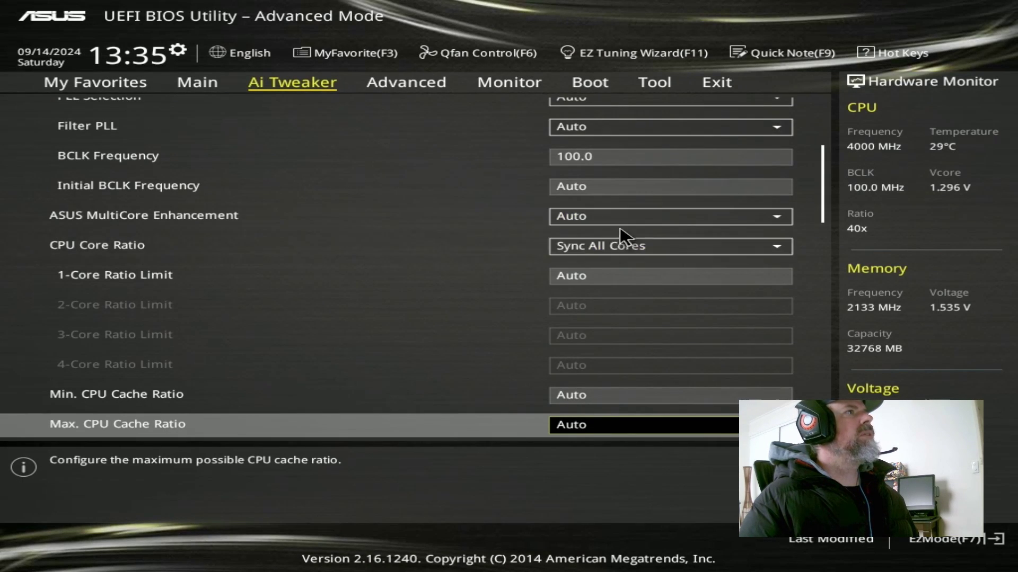
pyautogui.press('Up')
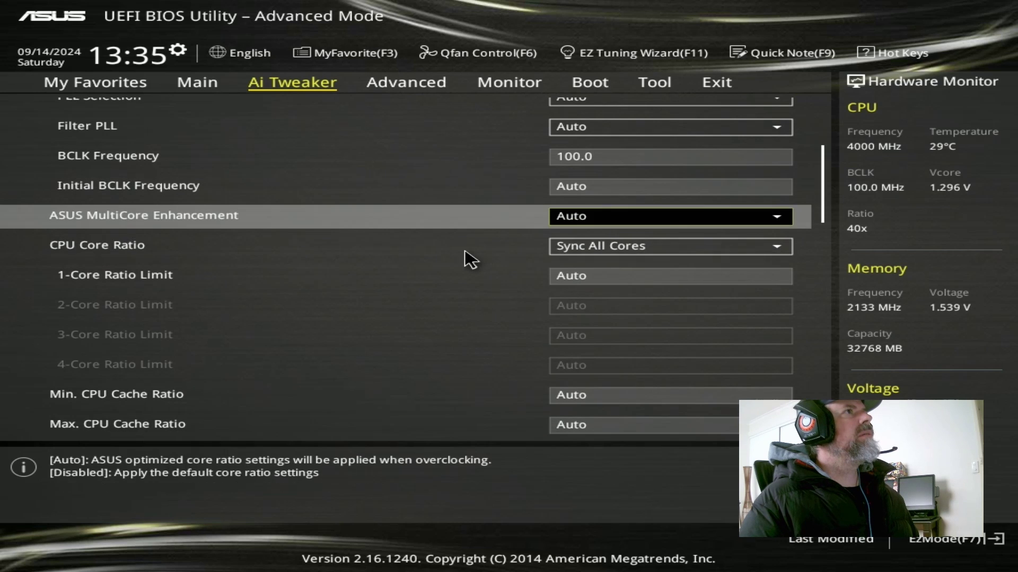
pyautogui.press('Up')
pyautogui.press('Up')
pyautogui.press('Up')
pyautogui.press('Up')
pyautogui.press('Up')
pyautogui.press('Up')
pyautogui.press('Up')
pyautogui.press('Up')
pyautogui.press('Up')
pyautogui.press('Down')
pyautogui.press('Down')
pyautogui.press('Down')
pyautogui.press('Down')
pyautogui.press('Down')
pyautogui.press('Down')
pyautogui.press('Down')
pyautogui.press('Down')
pyautogui.press('Down')
pyautogui.press('Down')
pyautogui.press('Down')
pyautogui.press('Down')
pyautogui.press('Down')
pyautogui.press('Down')
pyautogui.press('Down')
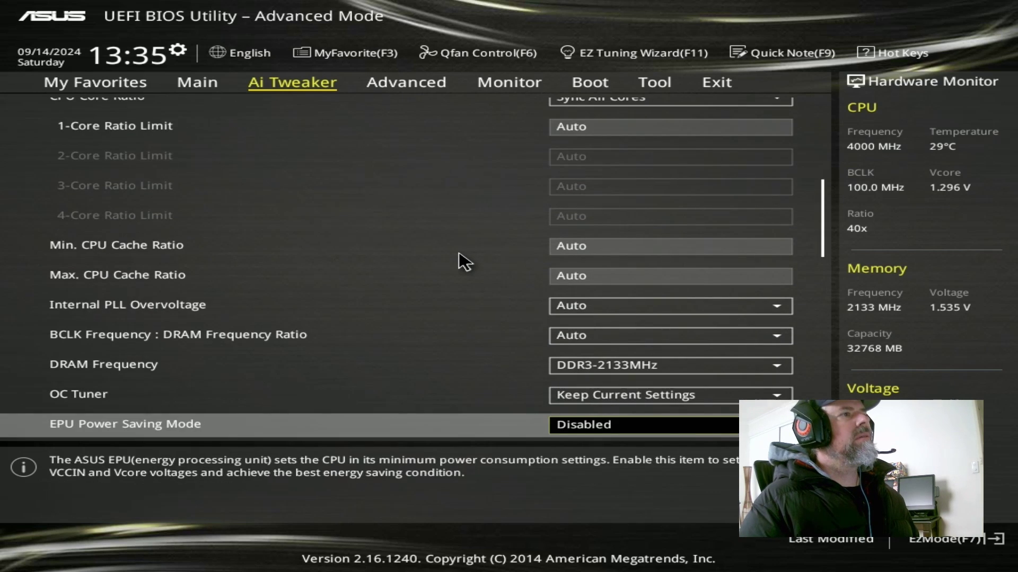
pyautogui.press('Up')
pyautogui.press('Up')
pyautogui.press('Up')
pyautogui.press('Up')
pyautogui.press('Up')
pyautogui.press('Up')
pyautogui.press('Up')
pyautogui.press('Up')
pyautogui.press('Up')
pyautogui.press('Up')
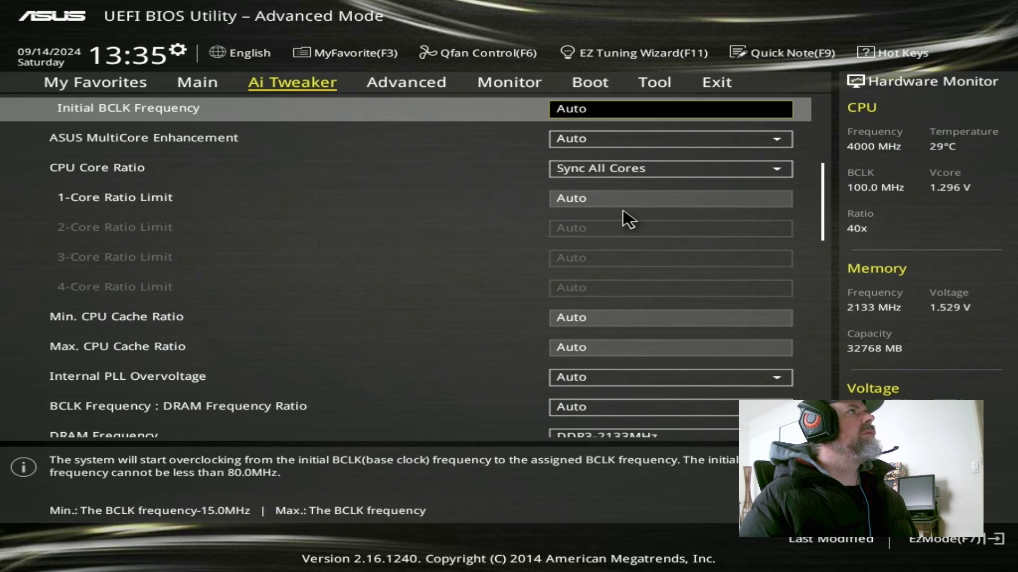
# - Set the 1-Core Ratio Limit to 47 so all cores sync at 47
pyautogui.click(636, 202)
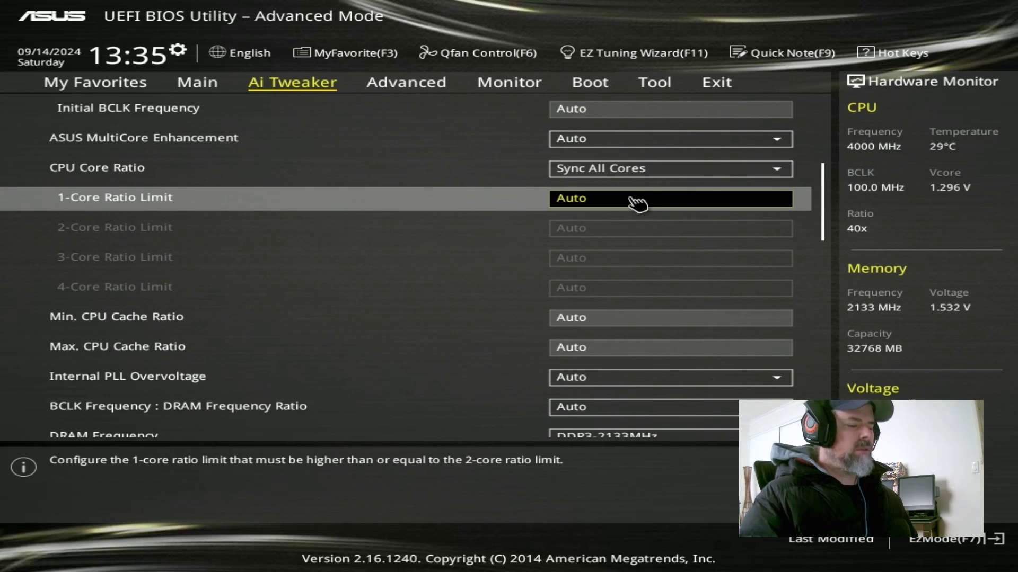
pyautogui.write('47')
pyautogui.press('Return')
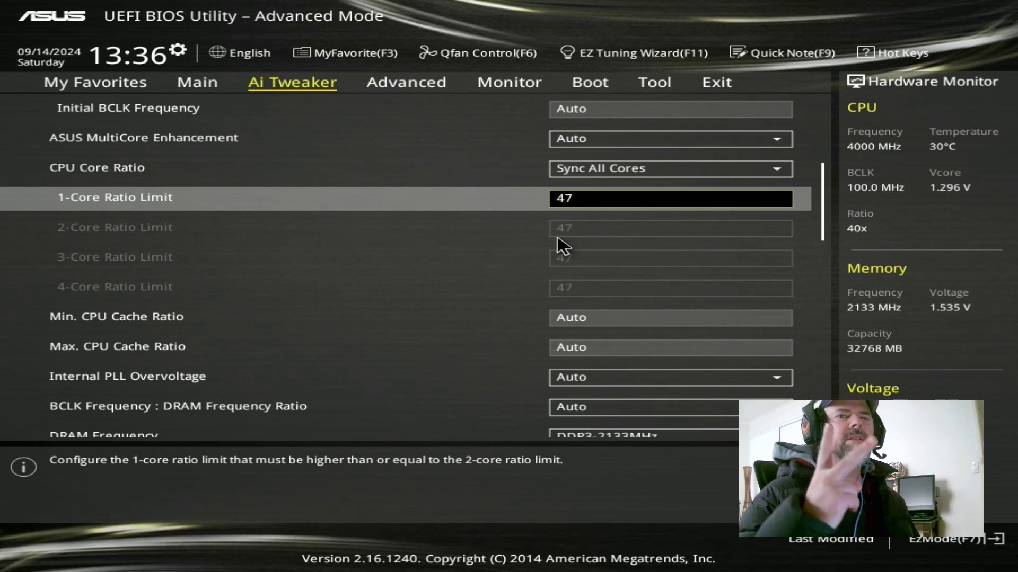
pyautogui.scroll(-5, 563, 245)
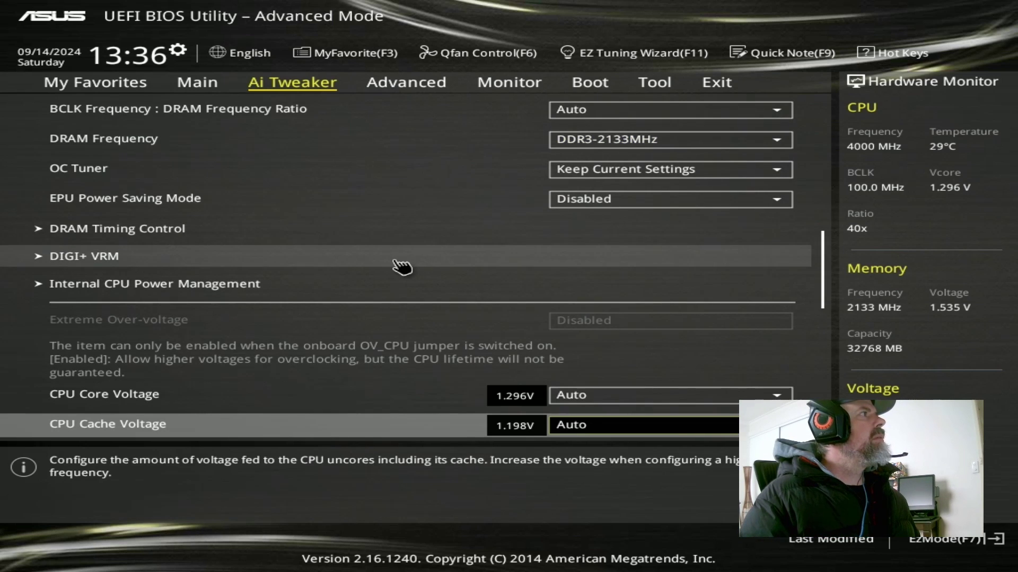
# - Set CPU Load-line Calibration to Level 5 in the DIGI+ VRM settings
pyautogui.click(397, 258)
pyautogui.click(628, 139)
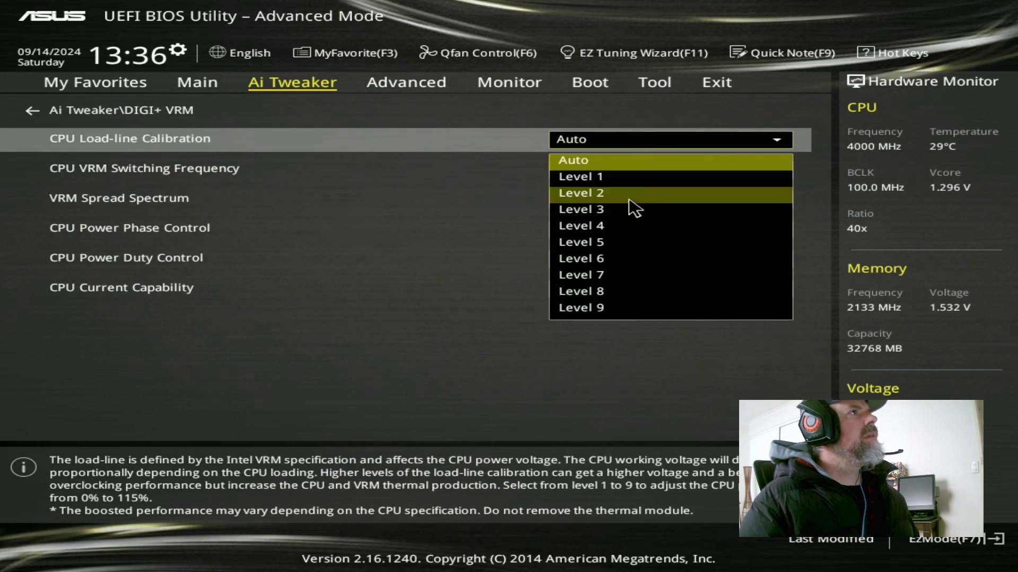
pyautogui.click(621, 243)
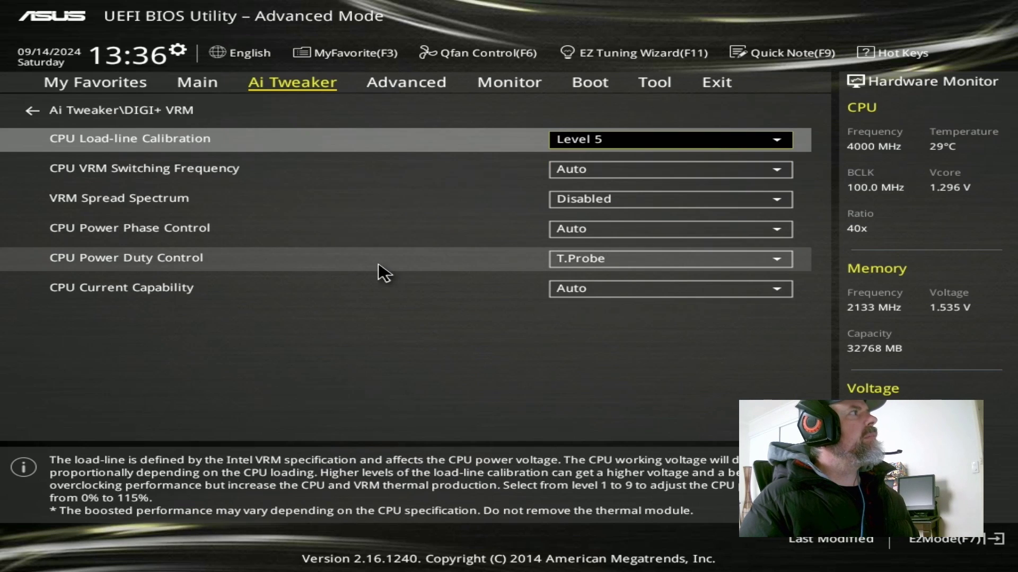
pyautogui.press('Escape')
# - Set the long and short duration package power limits to 4096
pyautogui.click(257, 284)
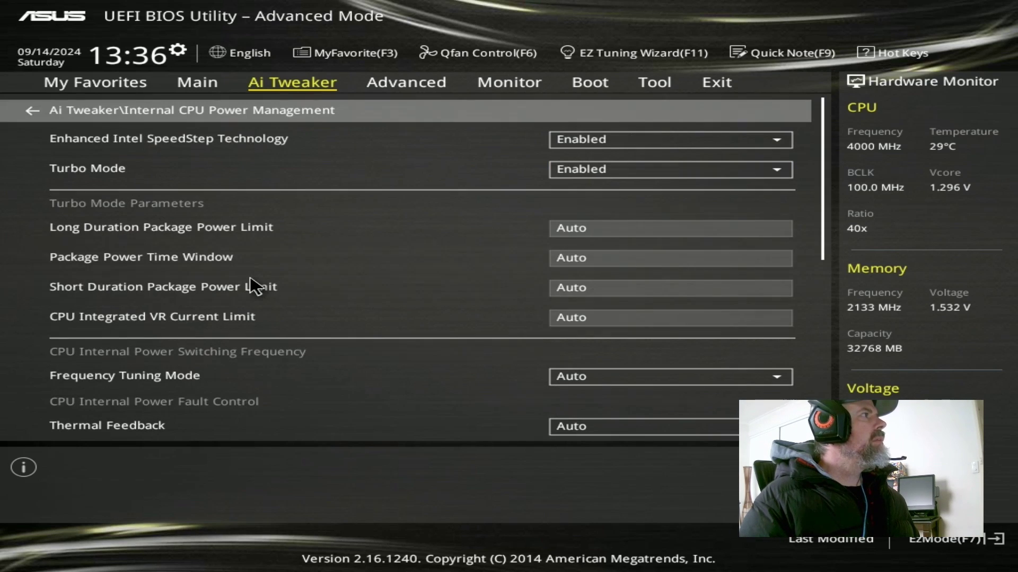
pyautogui.click(569, 228)
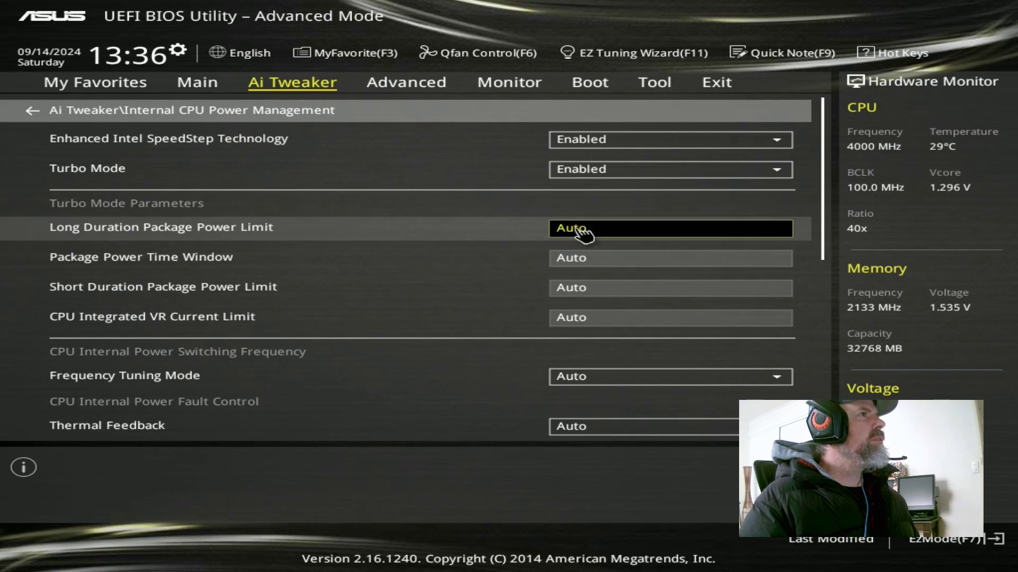
pyautogui.write('4096')
pyautogui.click(600, 301)
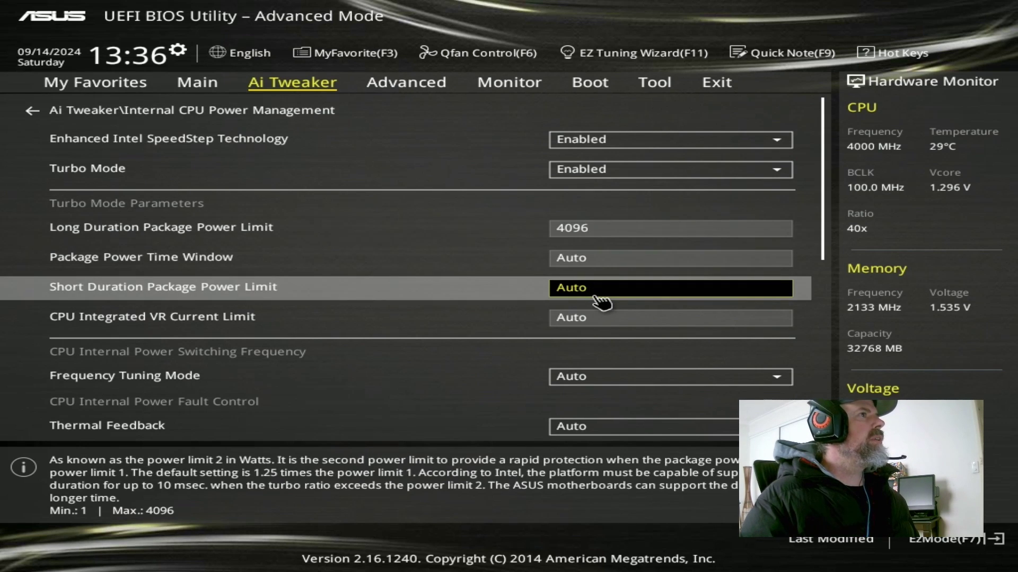
pyautogui.write('1000')
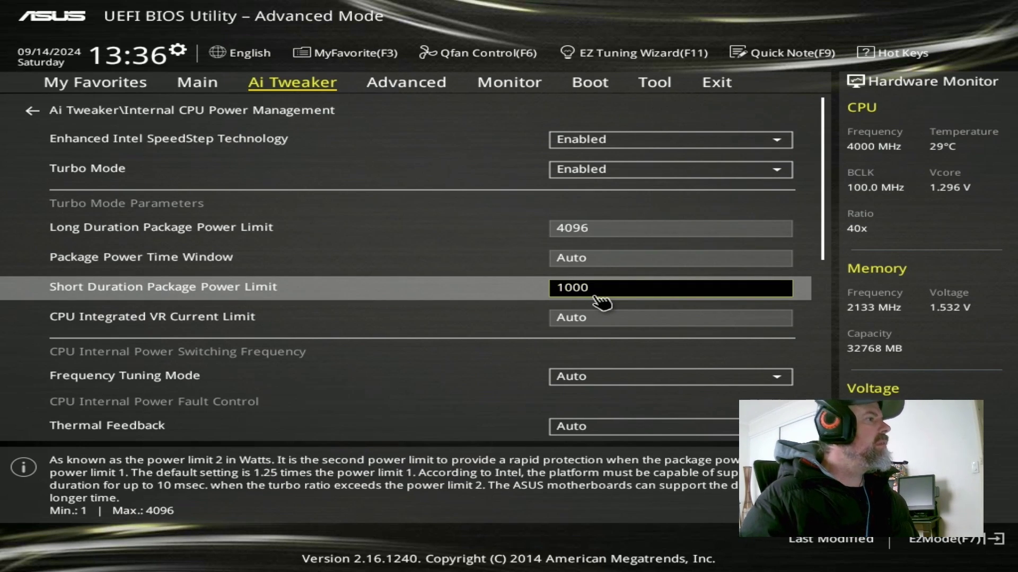
pyautogui.write('4096')
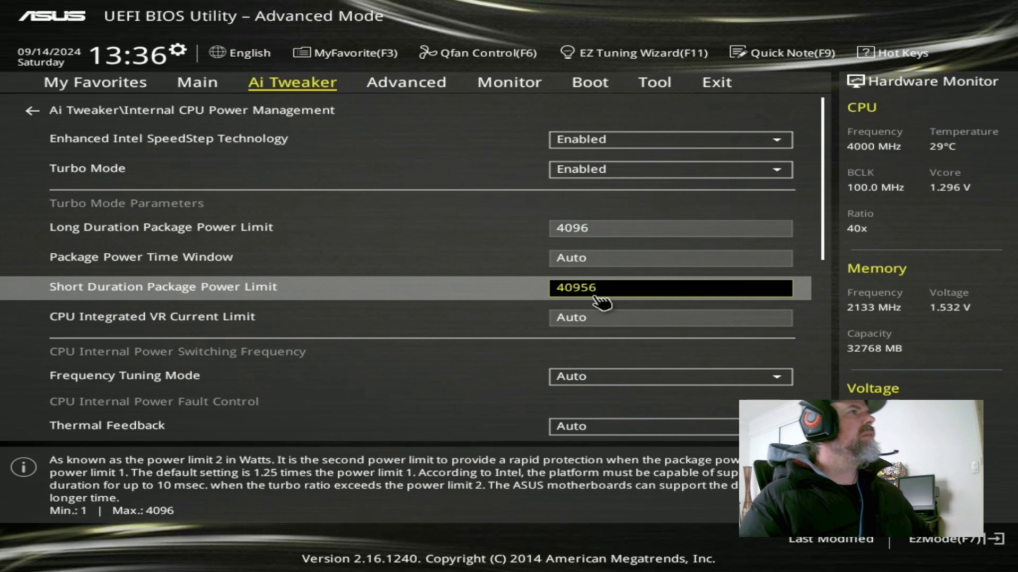
pyautogui.press('Return')
# - Set CPU Integrated VR Current Limit to 1000 and return to the Ai Tweaker list
pyautogui.click(606, 329)
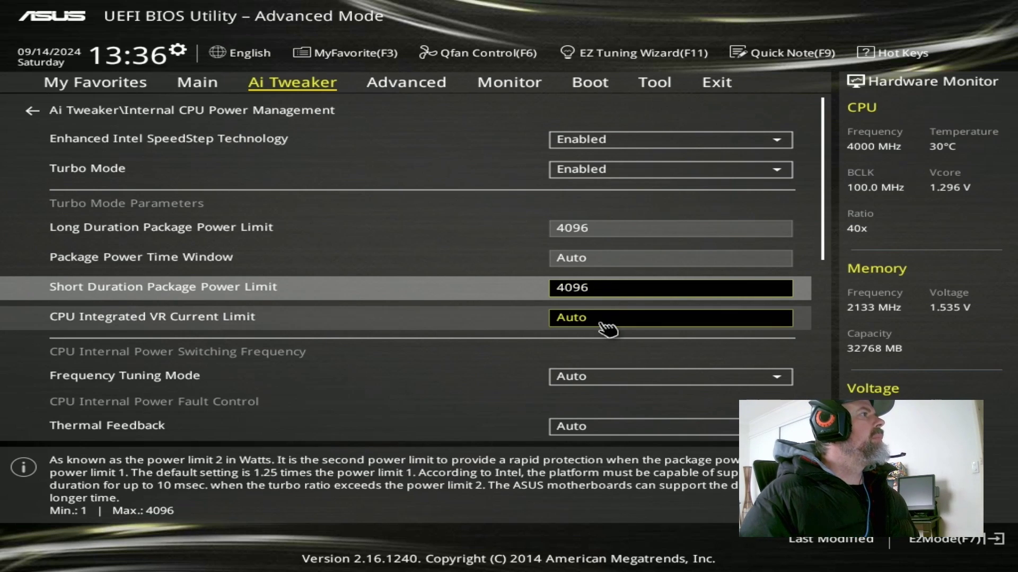
pyautogui.write('1000')
pyautogui.press('Return')
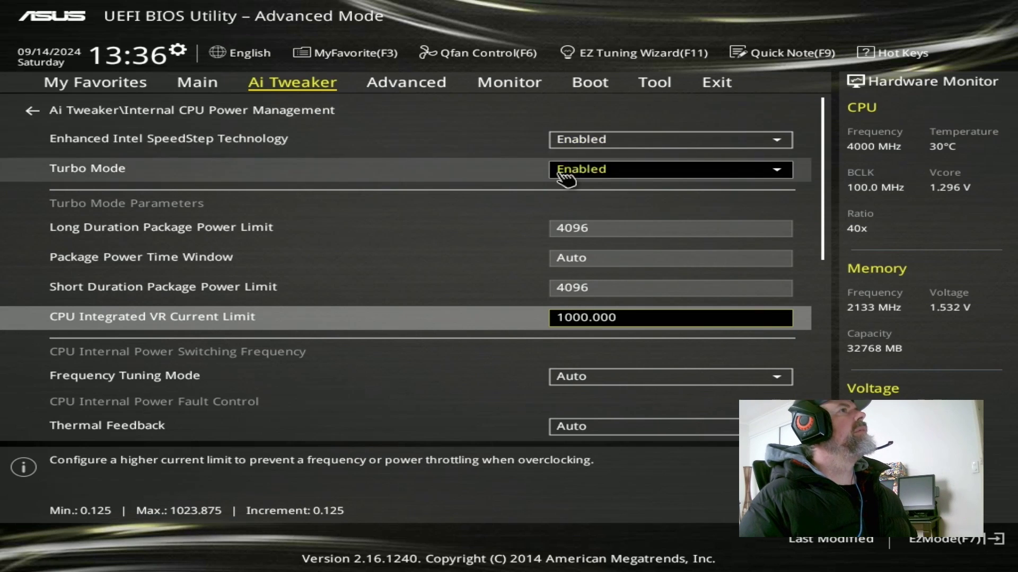
pyautogui.scroll(-4, 546, 212)
pyautogui.press('Escape')
pyautogui.scroll(-4, 342, 221)
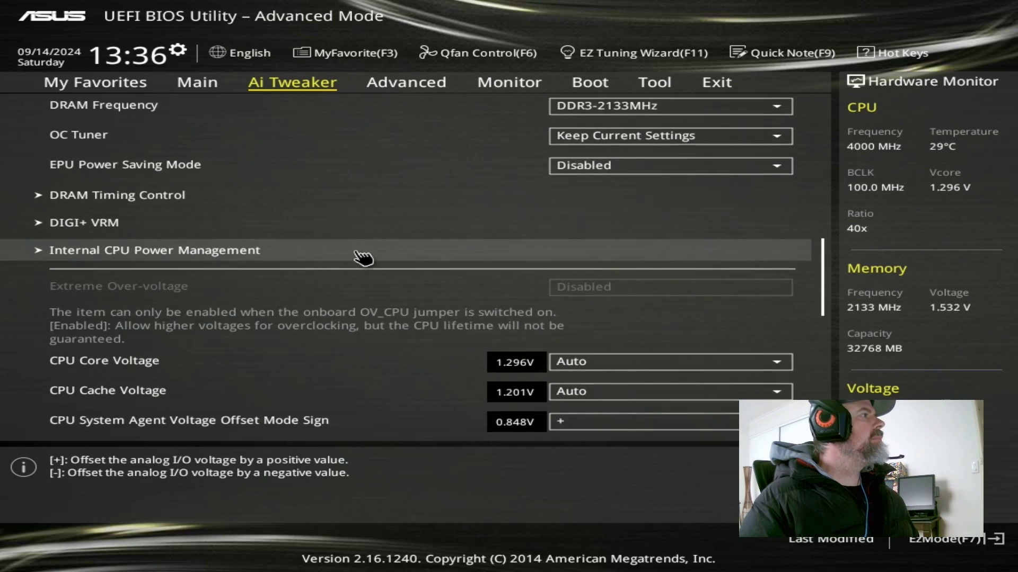
# - Switch CPU Core Voltage to Manual Mode with a 1.275 V override
pyautogui.click(572, 312)
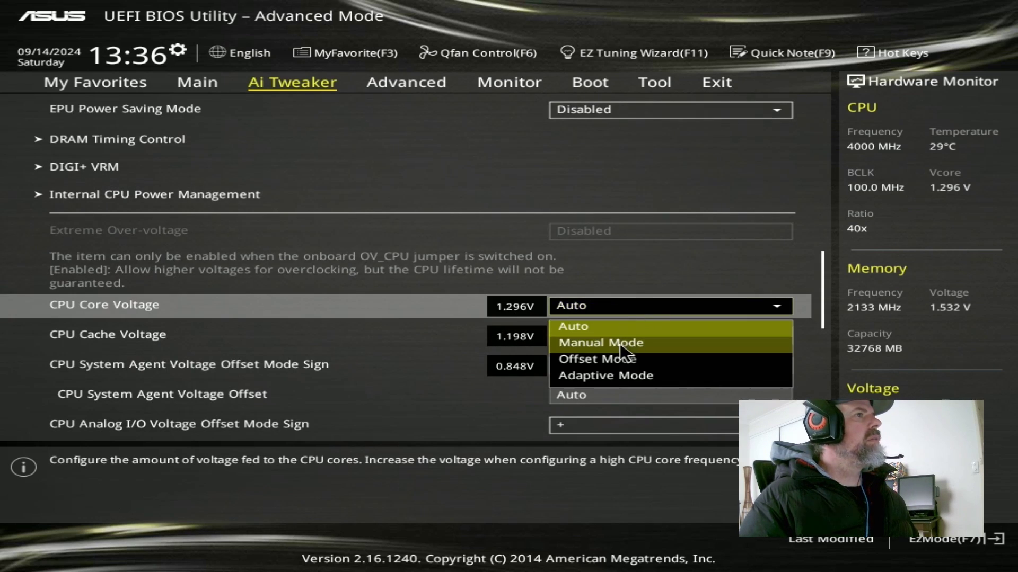
pyautogui.click(629, 344)
pyautogui.write('1.275')
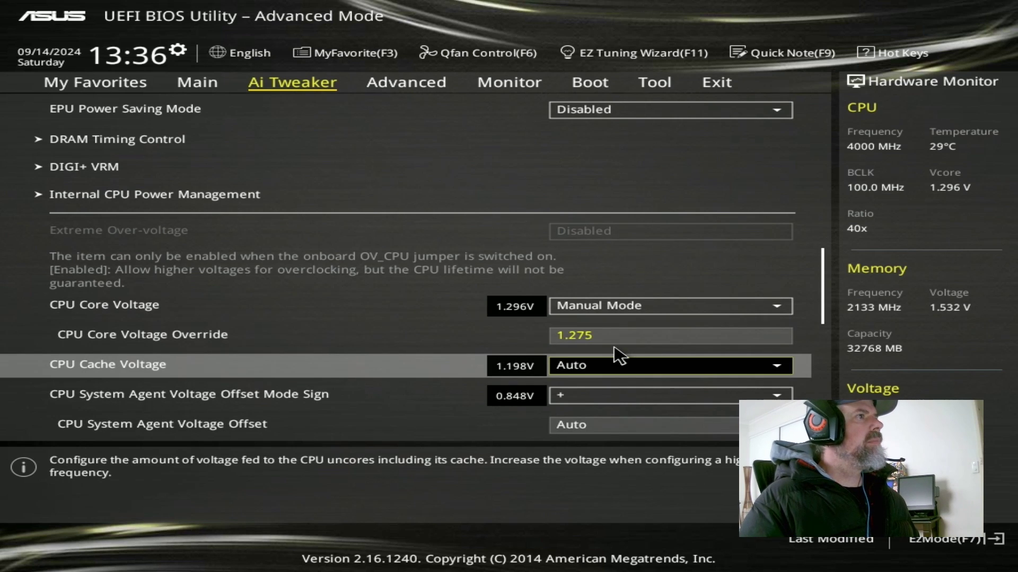
# - Set DRAM Voltage to 1.65000 V
pyautogui.scroll(-8, 617, 356)
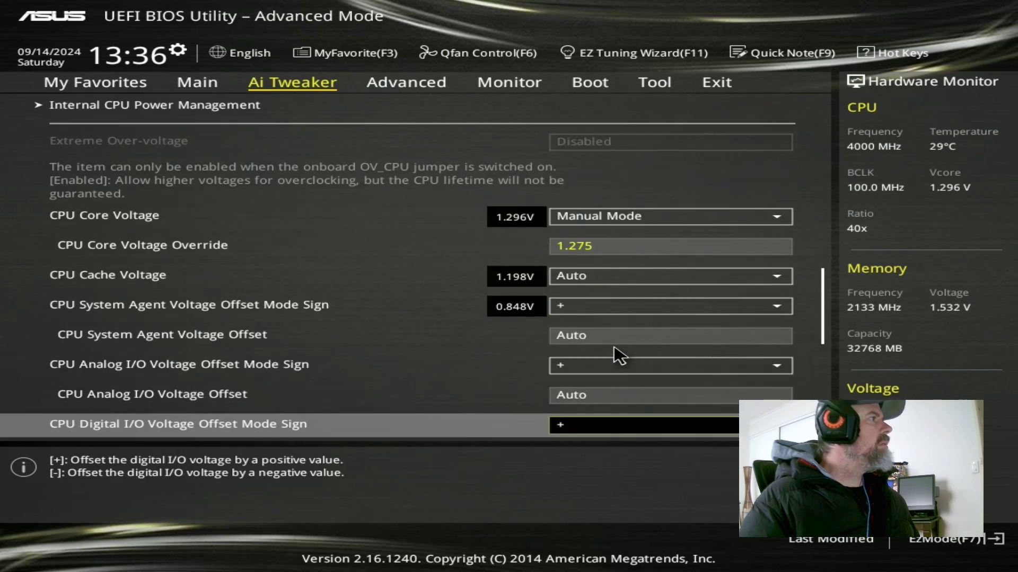
pyautogui.scroll(-3, 625, 347)
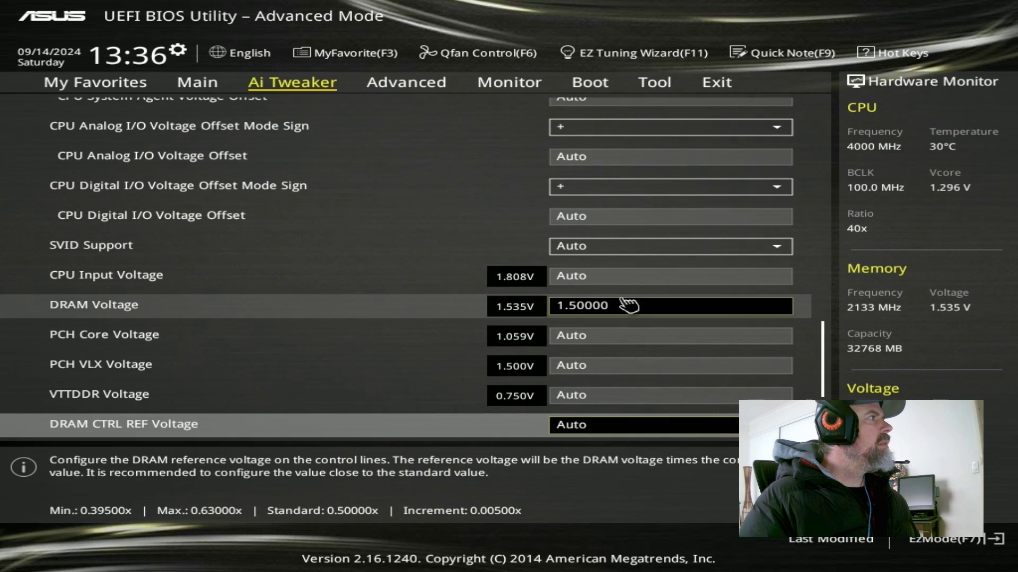
pyautogui.write('1.65000')
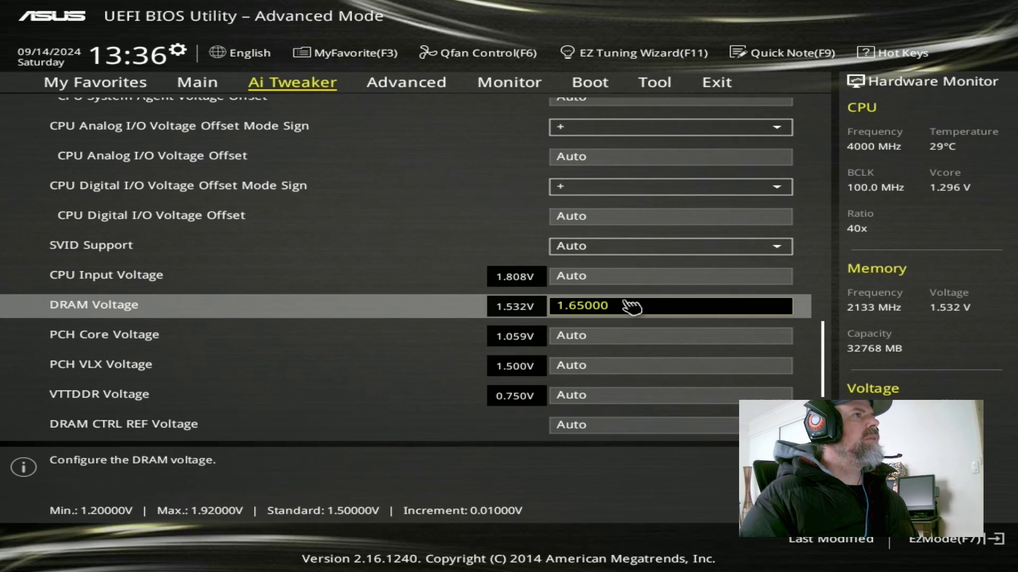
pyautogui.press('Return')
pyautogui.scroll(-3, 630, 306)
pyautogui.scroll(-3, 631, 307)
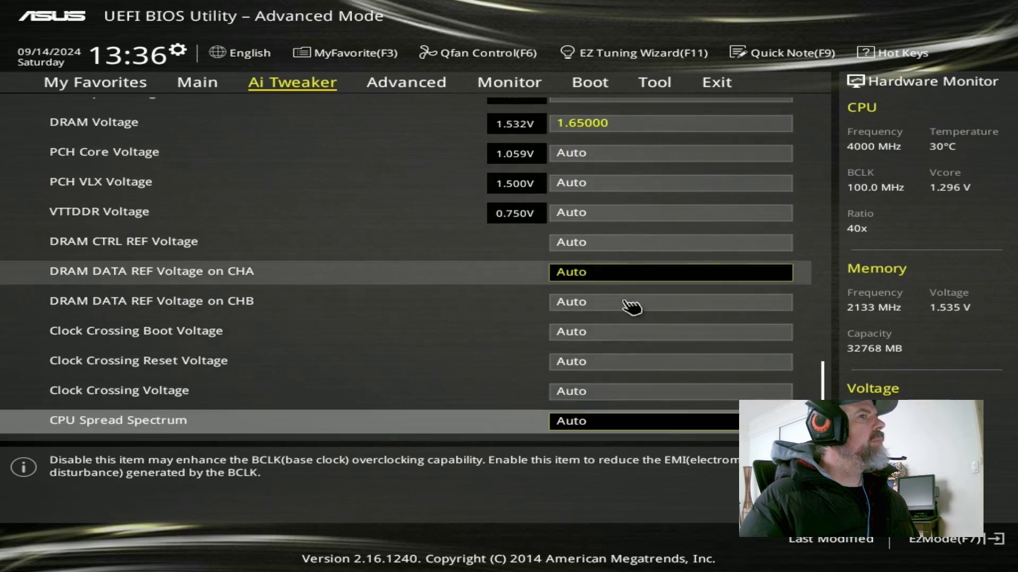
pyautogui.scroll(4, 629, 309)
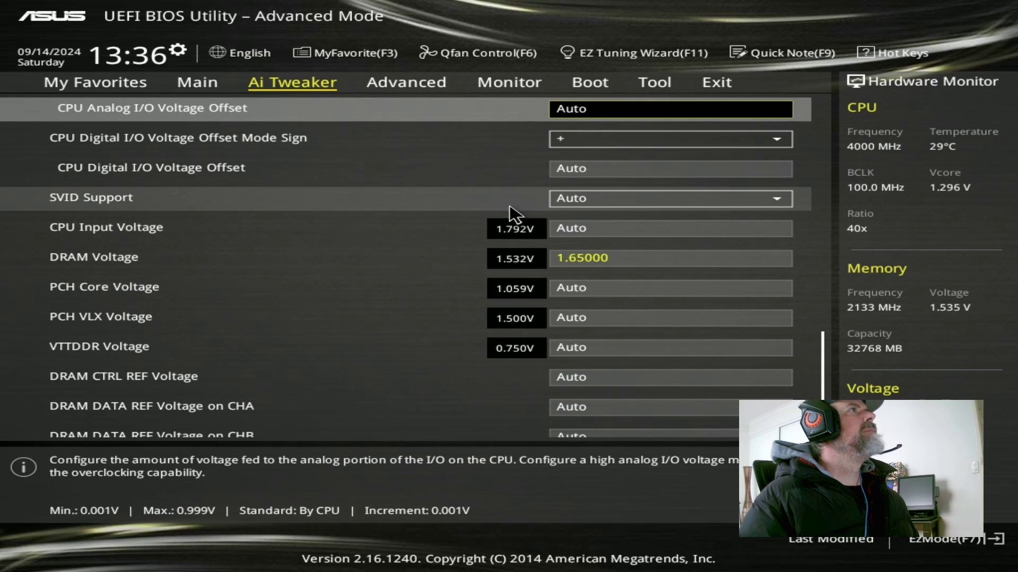
# - On the Boot page, set Boot Logo Display to Disabled
pyautogui.click(590, 83)
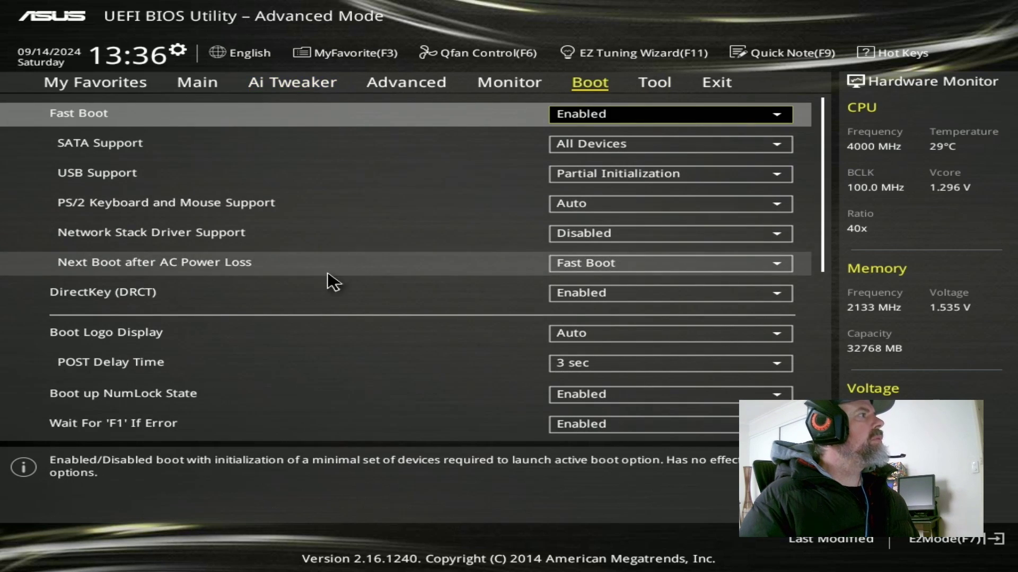
pyautogui.click(612, 332)
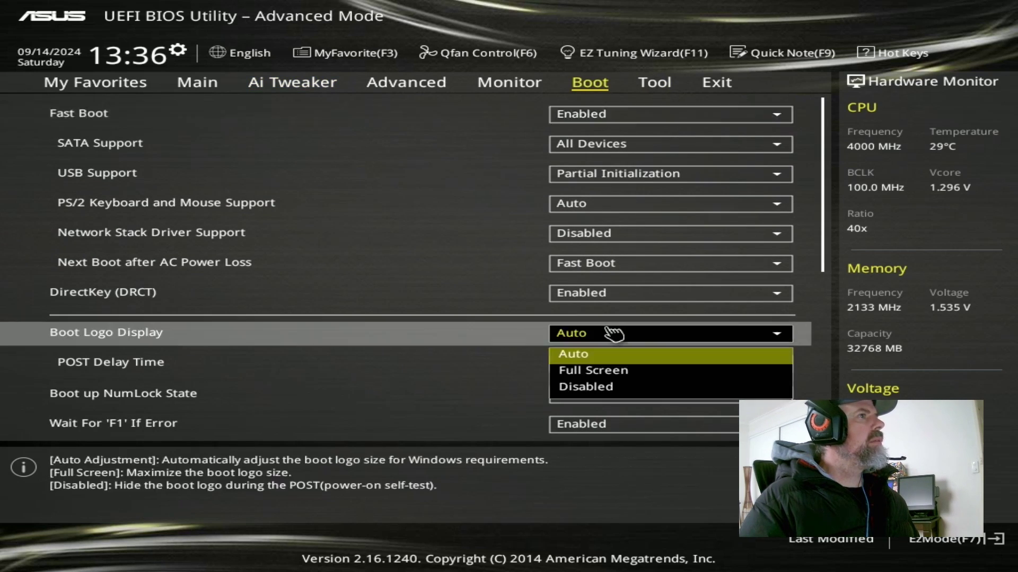
pyautogui.click(613, 372)
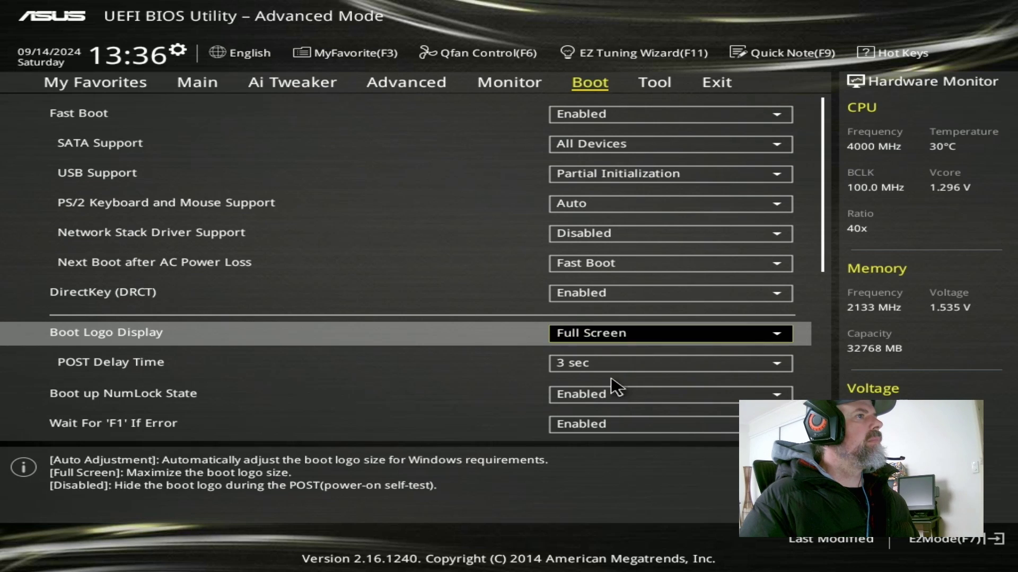
pyautogui.click(627, 335)
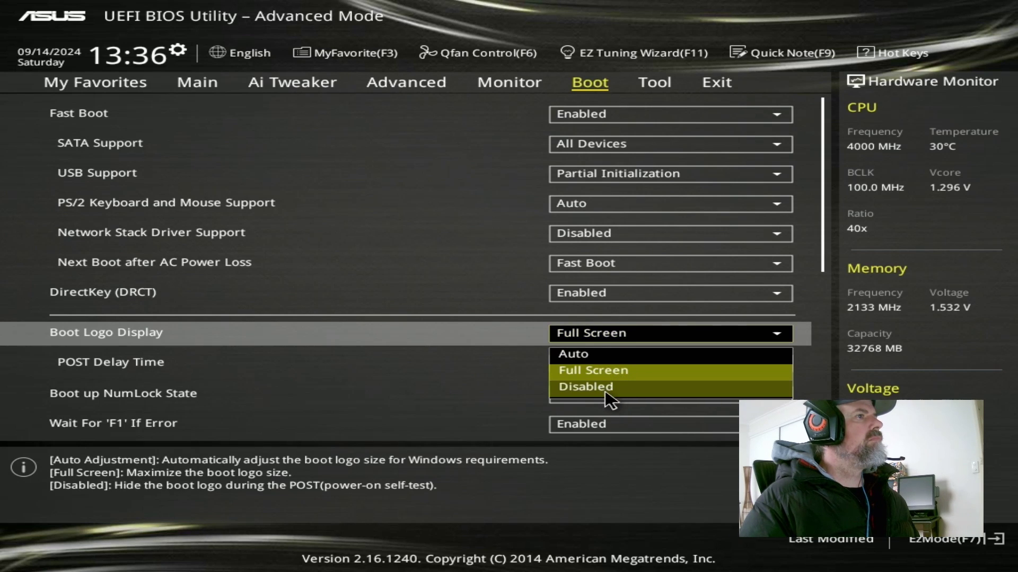
pyautogui.click(615, 388)
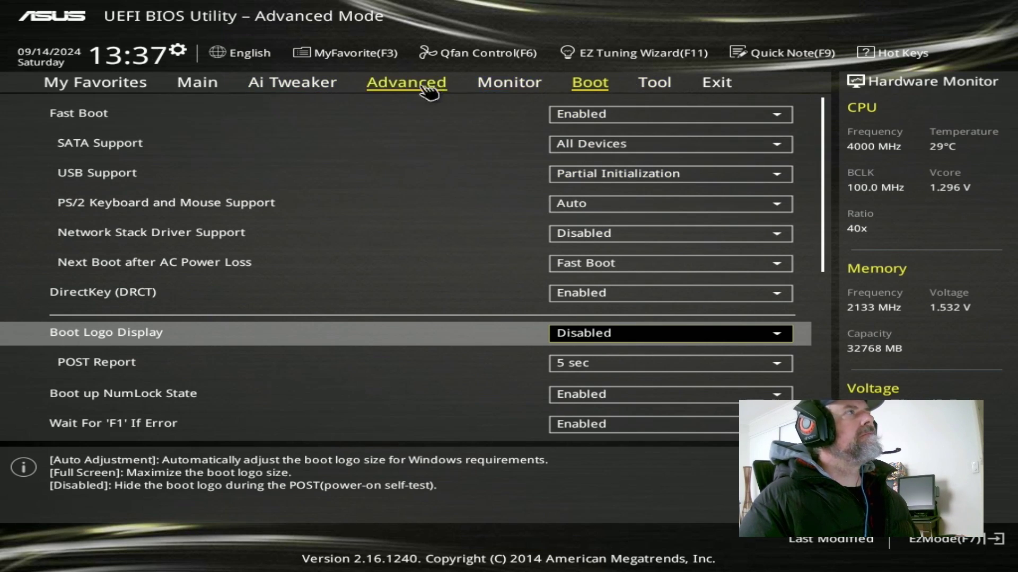
# - Return to Ai Tweaker and verify the 1-Core Ratio Limit is still 47
pyautogui.click(303, 97)
pyautogui.scroll(6, 371, 221)
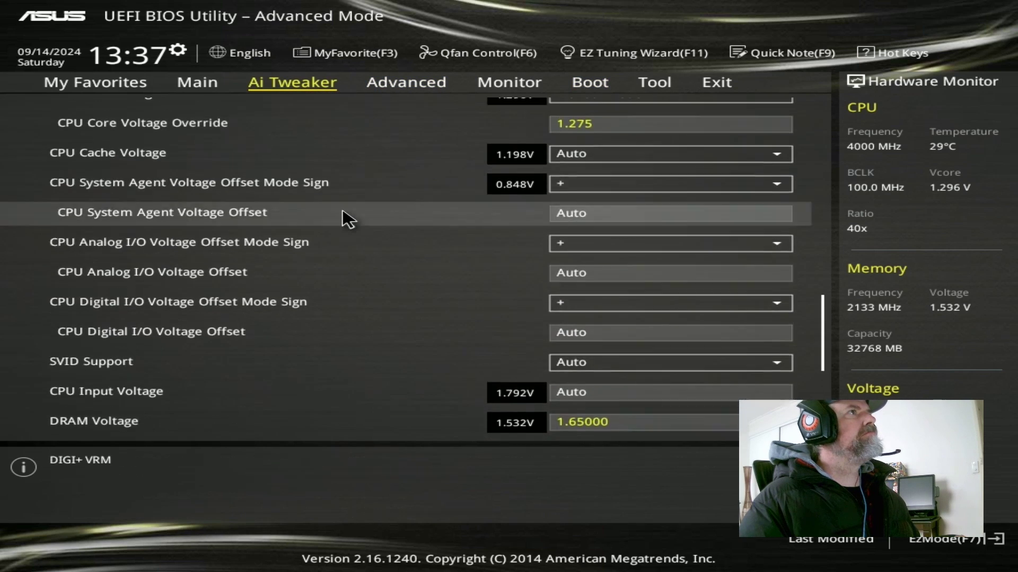
pyautogui.scroll(10, 343, 212)
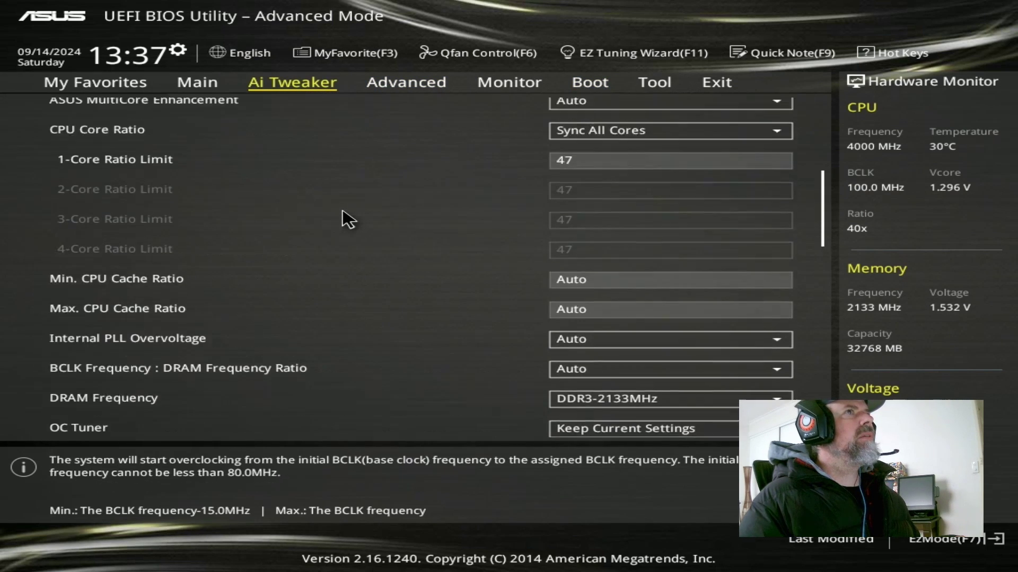
pyautogui.scroll(4, 343, 217)
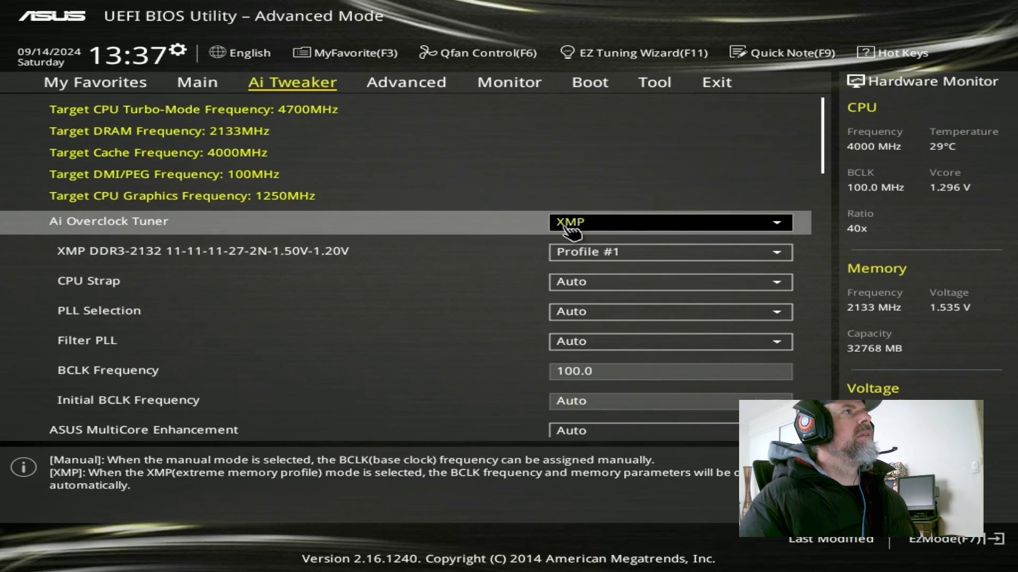
pyautogui.scroll(-10, 509, 299)
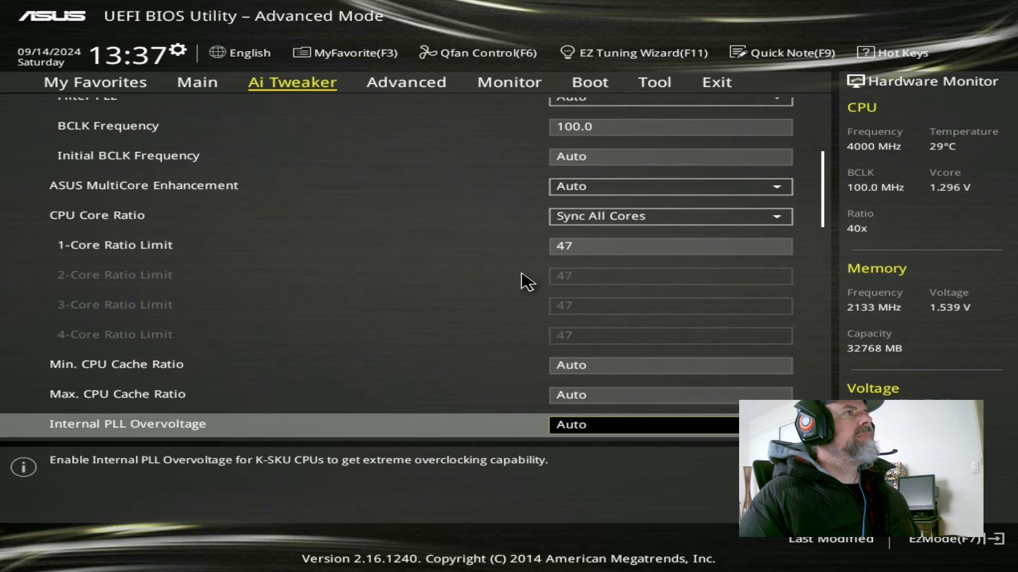
pyautogui.click(628, 242)
pyautogui.scroll(-5, 620, 254)
pyautogui.click(629, 189)
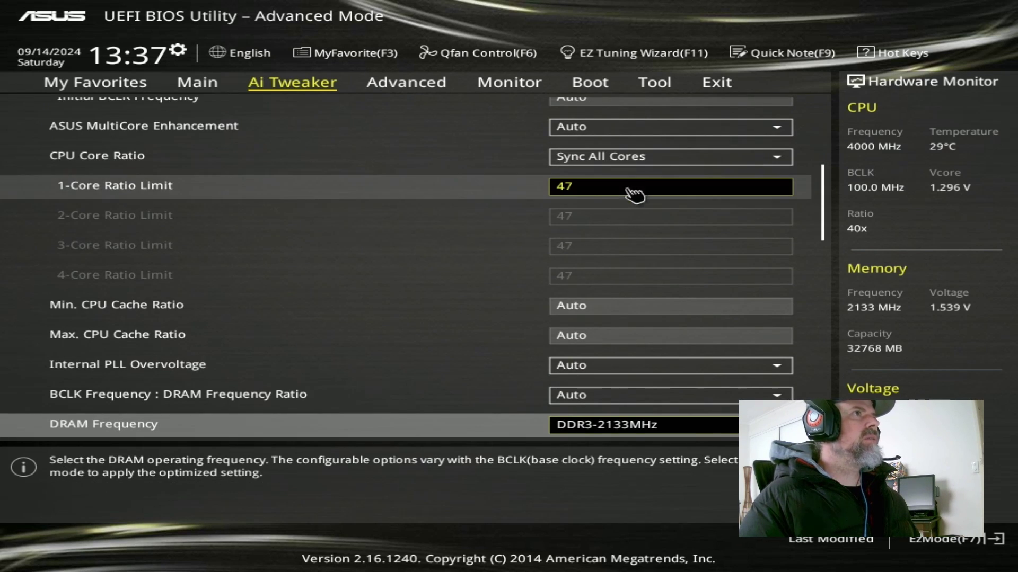
pyautogui.scroll(-3, 625, 243)
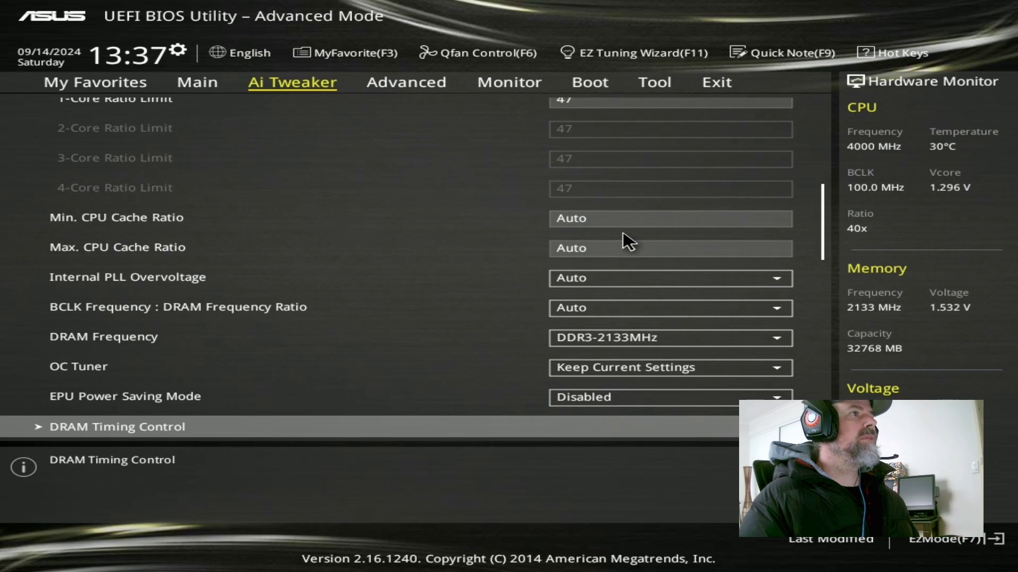
pyautogui.scroll(-7, 628, 241)
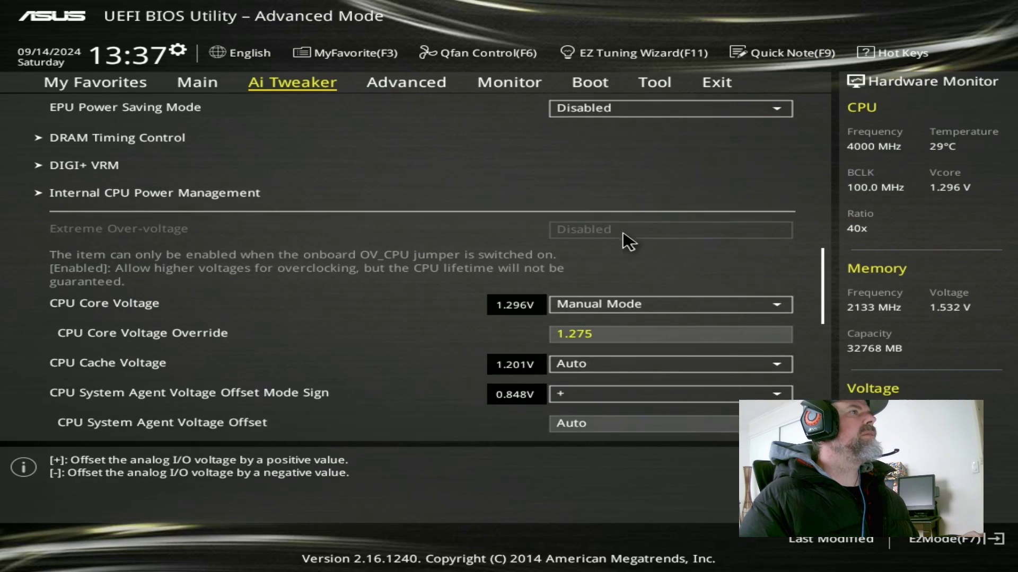
pyautogui.scroll(-2, 628, 242)
pyautogui.scroll(-2, 583, 307)
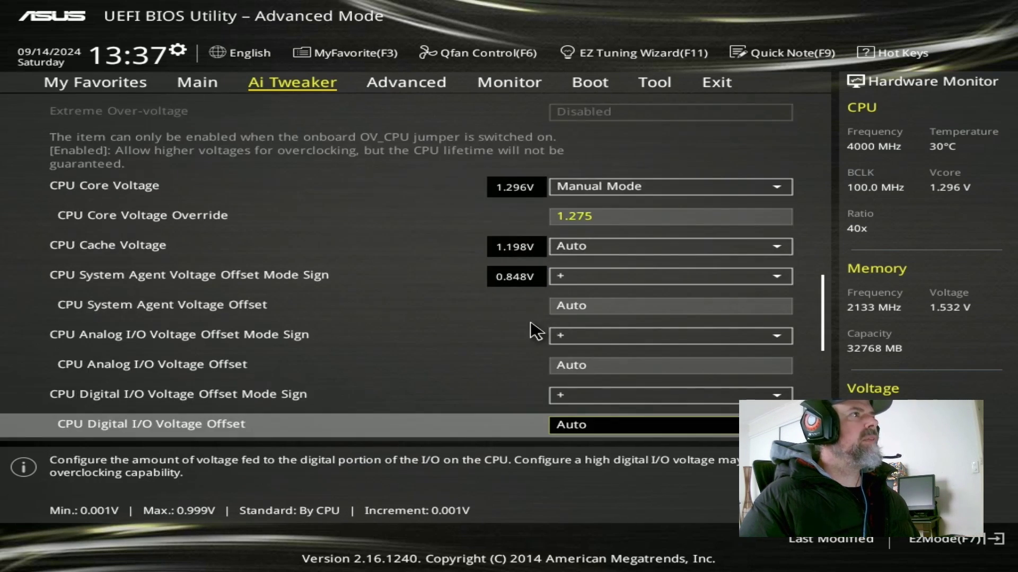
pyautogui.scroll(-6, 536, 329)
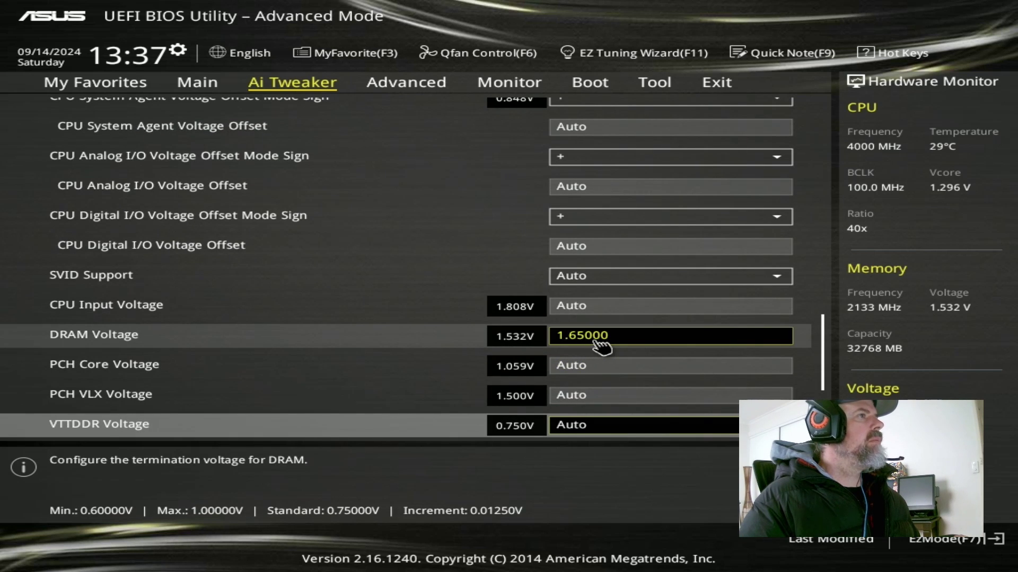
pyautogui.scroll(15, 602, 347)
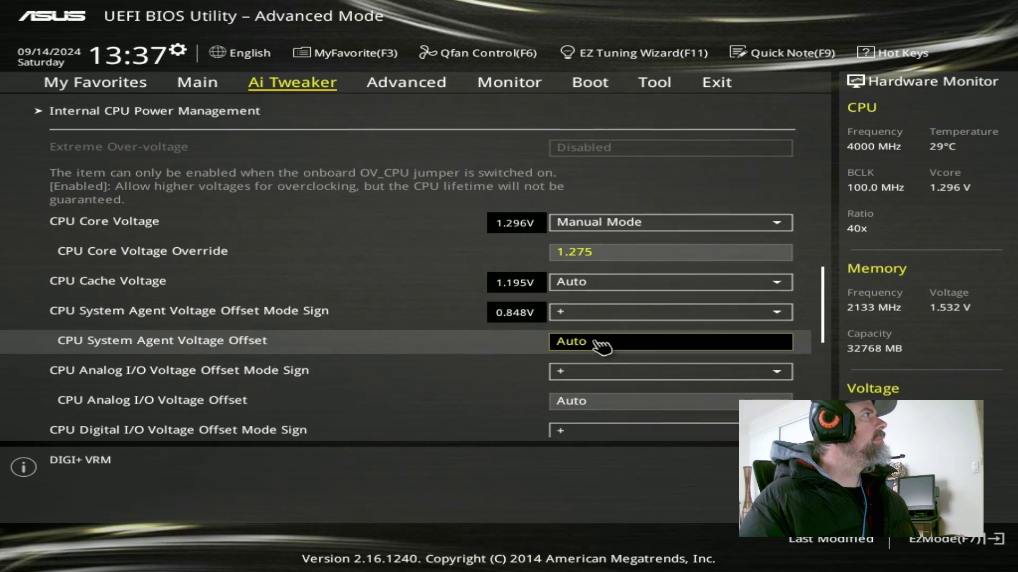
pyautogui.scroll(8, 601, 347)
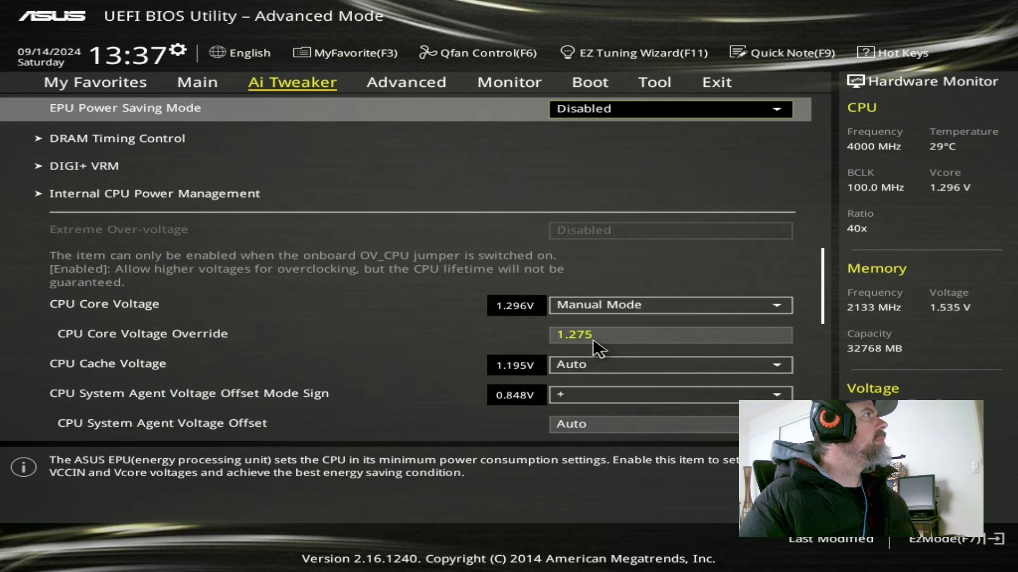
# - Recheck the DIGI+ VRM and Internal CPU Power Management settings
pyautogui.click(226, 169)
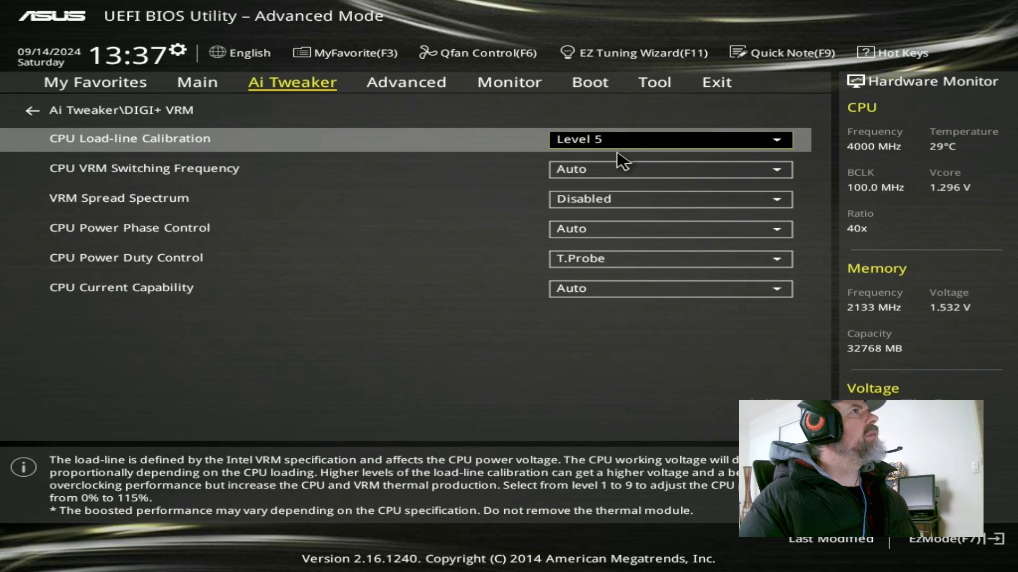
pyautogui.press('Escape')
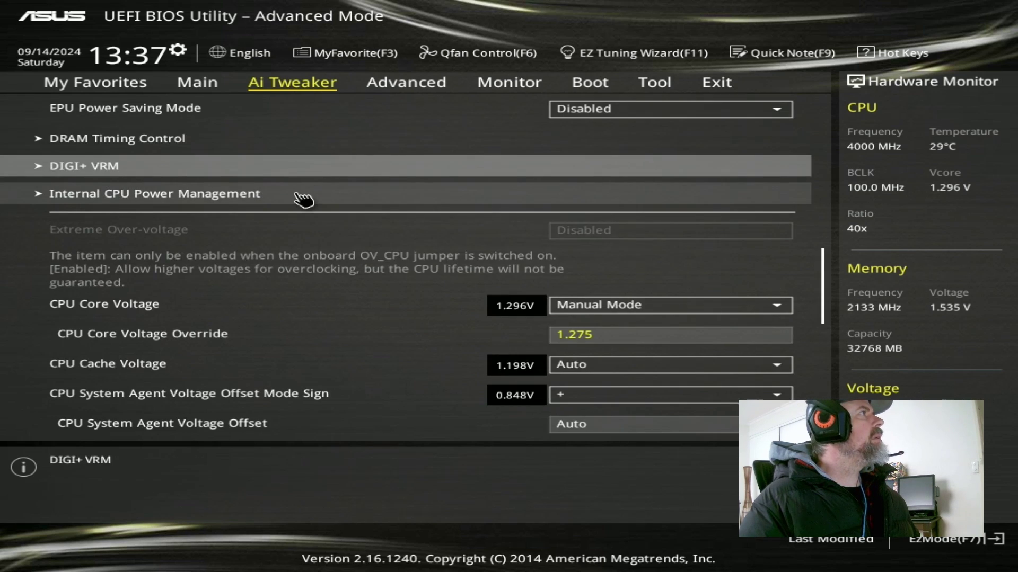
pyautogui.click(302, 197)
pyautogui.scroll(-10, 429, 166)
pyautogui.press('Escape')
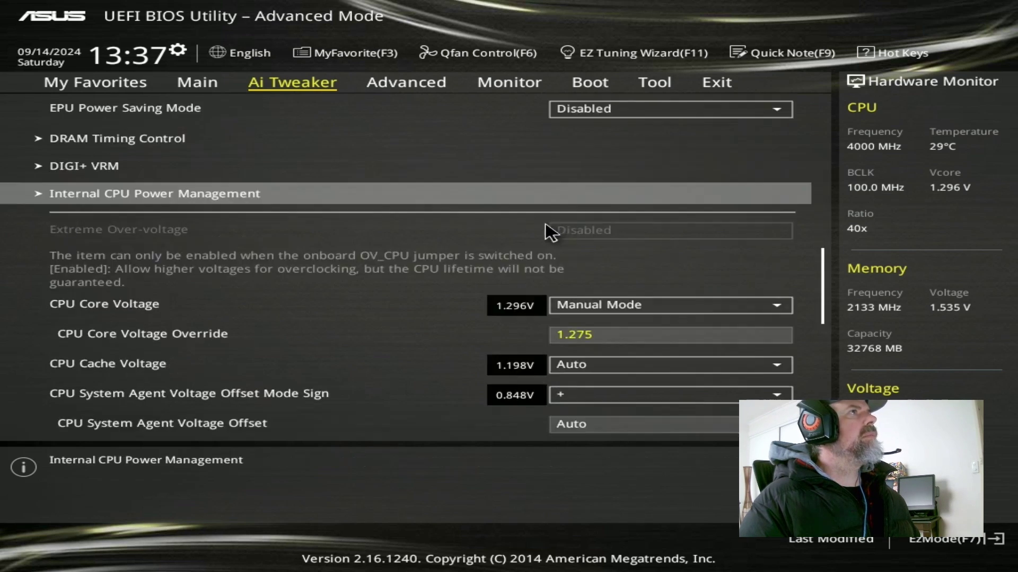
# - Choose Save Changes & Reset from the Exit page to apply the overclock
pyautogui.click(717, 83)
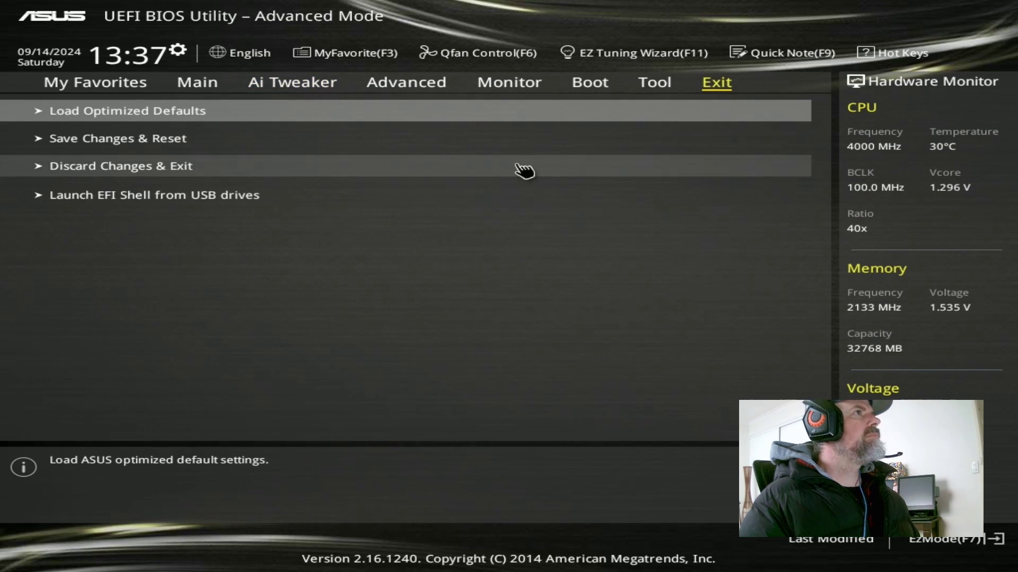
pyautogui.click(373, 141)
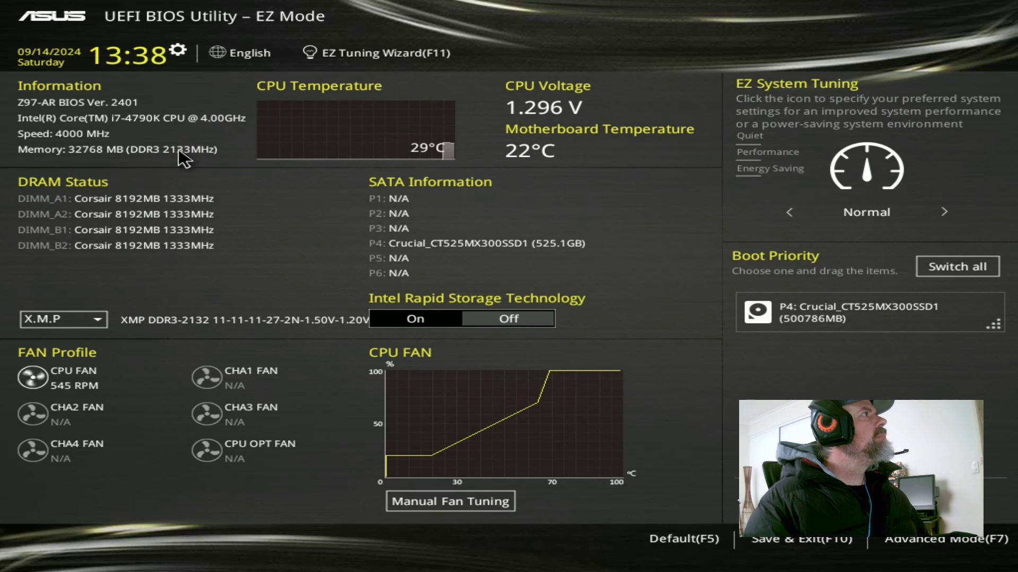
# - In Advanced Mode's Ai Tweaker, review the 47 core ratio limits and manual CPU Core Voltage
pyautogui.click(921, 539)
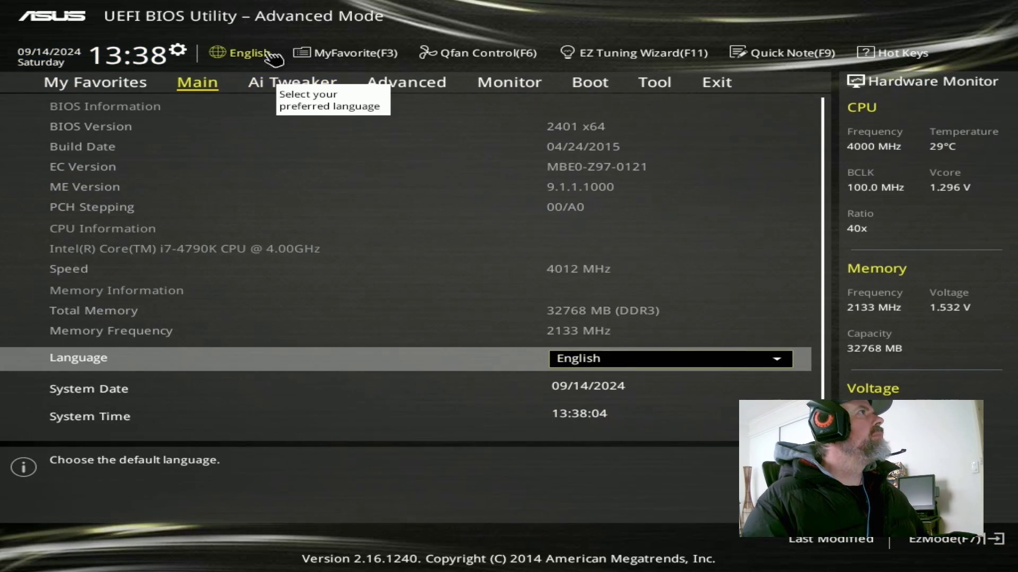
pyautogui.click(295, 88)
pyautogui.press('Down')
pyautogui.press('Down')
pyautogui.press('Down')
pyautogui.press('Down')
pyautogui.press('Down')
pyautogui.press('Down')
pyautogui.press('Down')
pyautogui.press('Down')
pyautogui.press('Down')
pyautogui.press('Down')
pyautogui.press('Down')
pyautogui.press('Up')
pyautogui.press('Up')
pyautogui.press('Up')
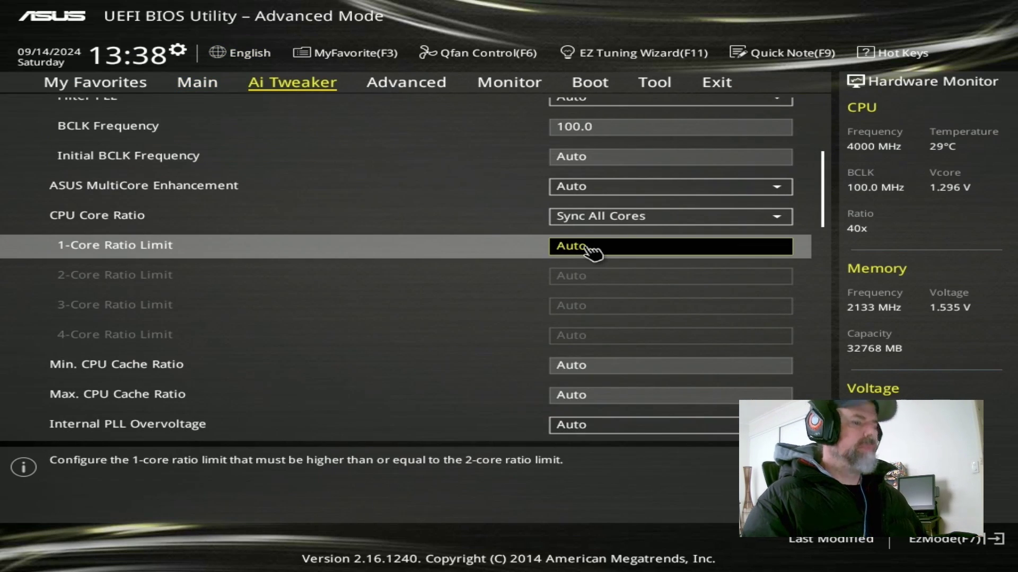
pyautogui.press('Down')
pyautogui.press('Down')
pyautogui.press('Down')
pyautogui.press('Down')
pyautogui.press('Down')
pyautogui.press('Down')
pyautogui.press('Down')
pyautogui.press('Down')
pyautogui.press('Down')
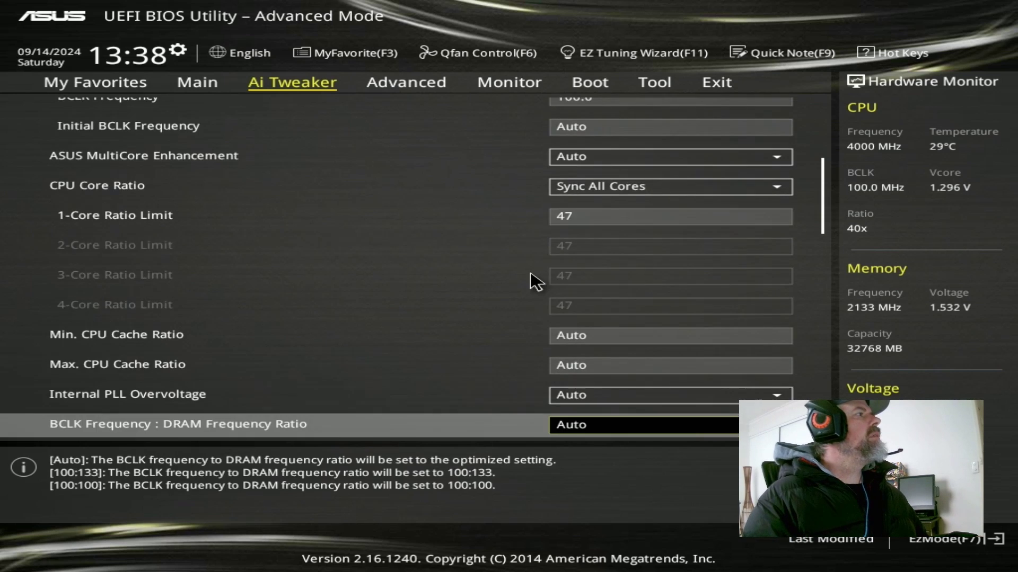
pyautogui.press('Down')
pyautogui.press('Down')
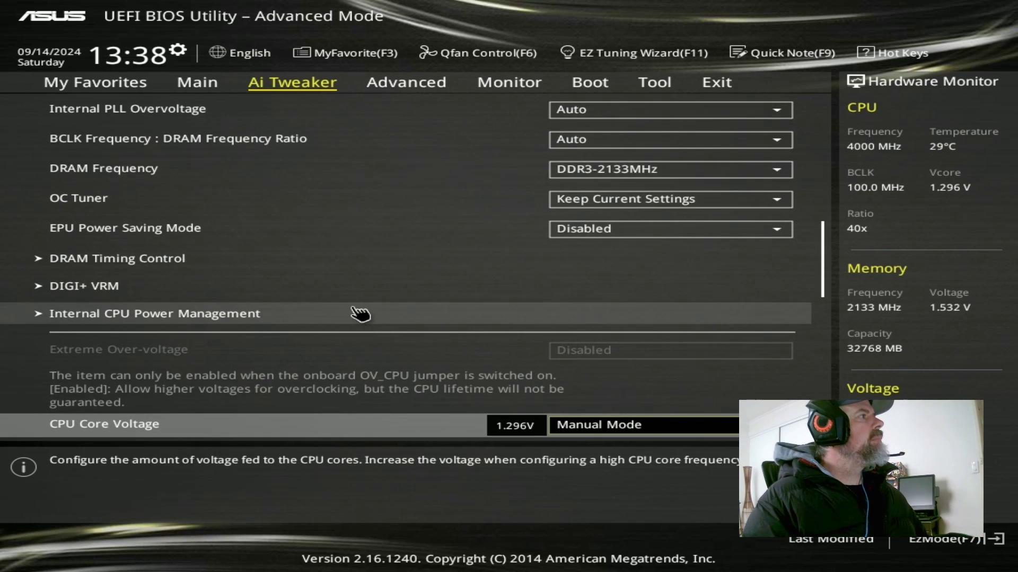
# - Check Internal CPU Power Management and DIGI+ VRM load-line Level 5, then go to Exit
pyautogui.click(340, 314)
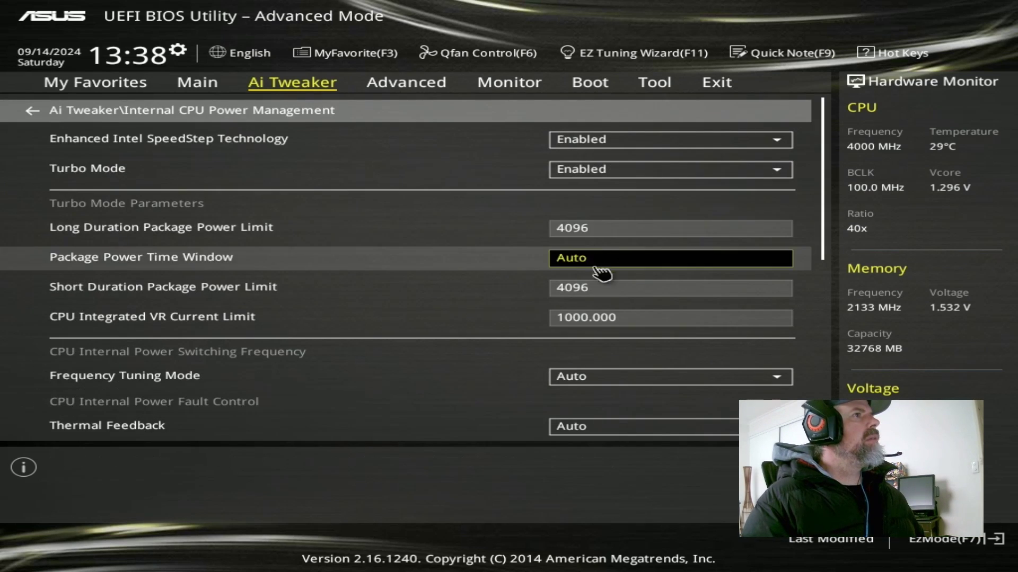
pyautogui.press('Escape')
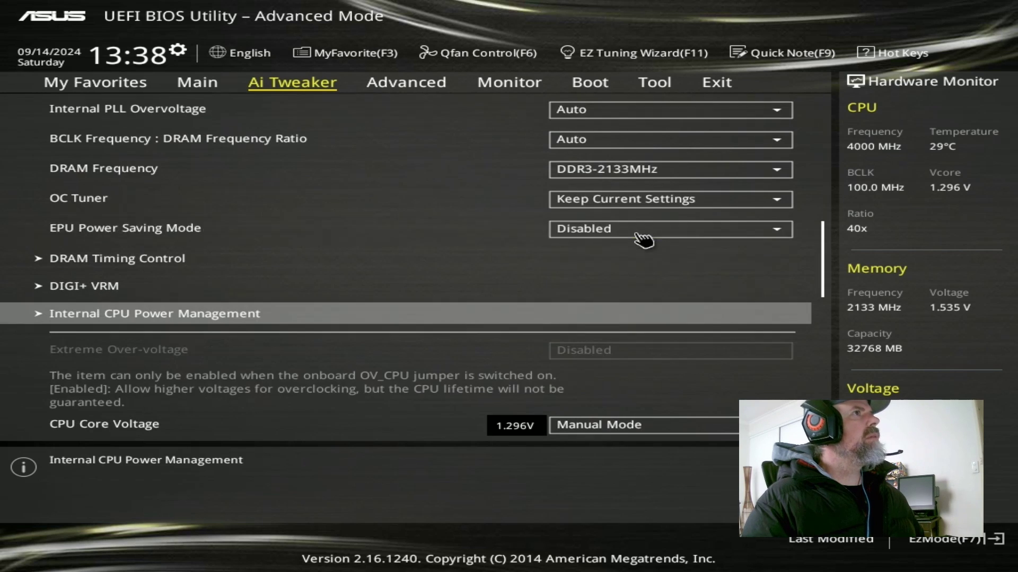
pyautogui.click(334, 289)
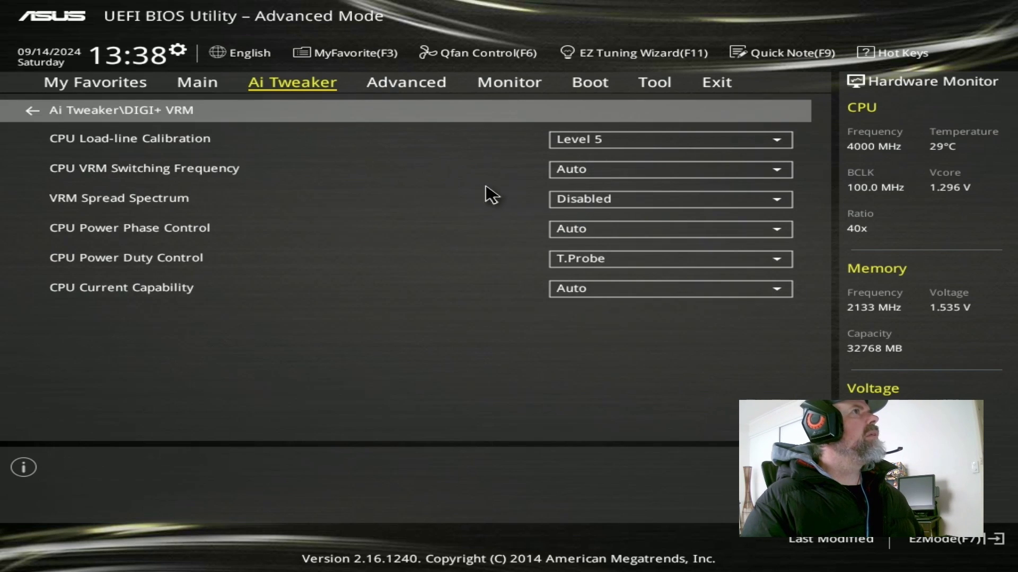
pyautogui.press('Escape')
pyautogui.click(718, 82)
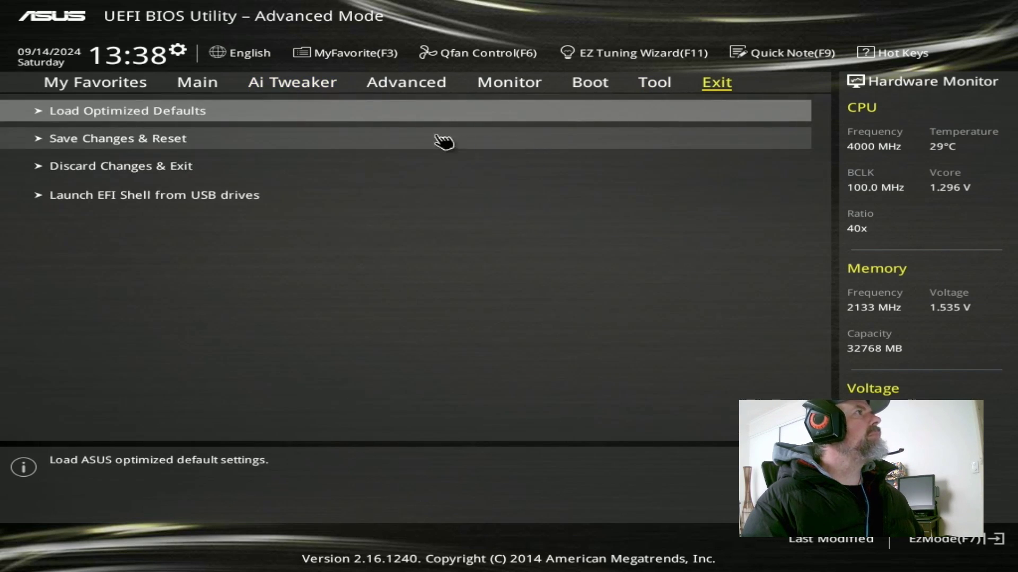
# - Choose Save Changes & Reset to store the 47x overclock and reboot into Windows
pyautogui.click(363, 141)
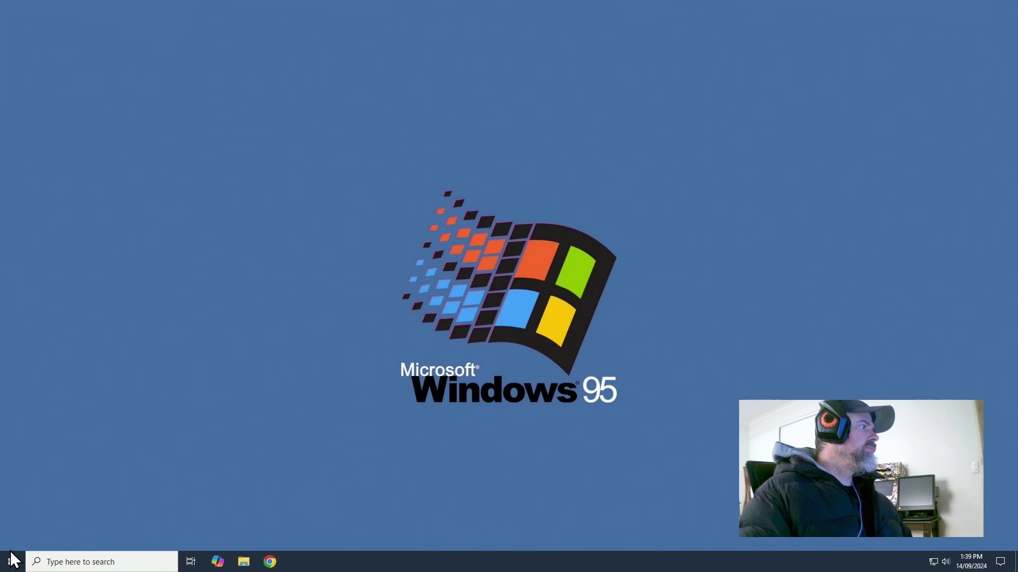
# - Find 'real' in Start search and launch RealTemp GT as administrator
pyautogui.click(13, 561)
pyautogui.write('real')
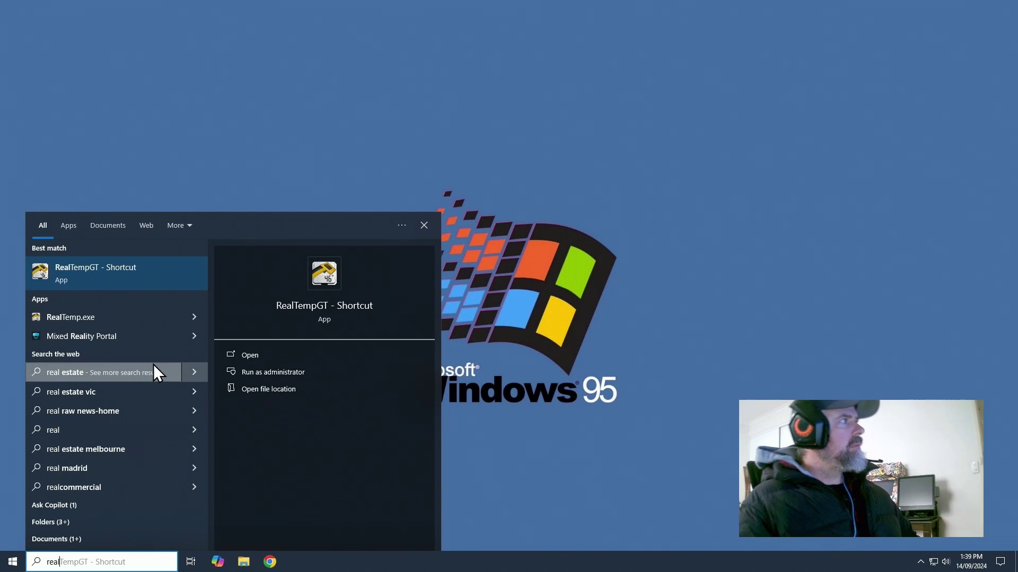
pyautogui.click(133, 286)
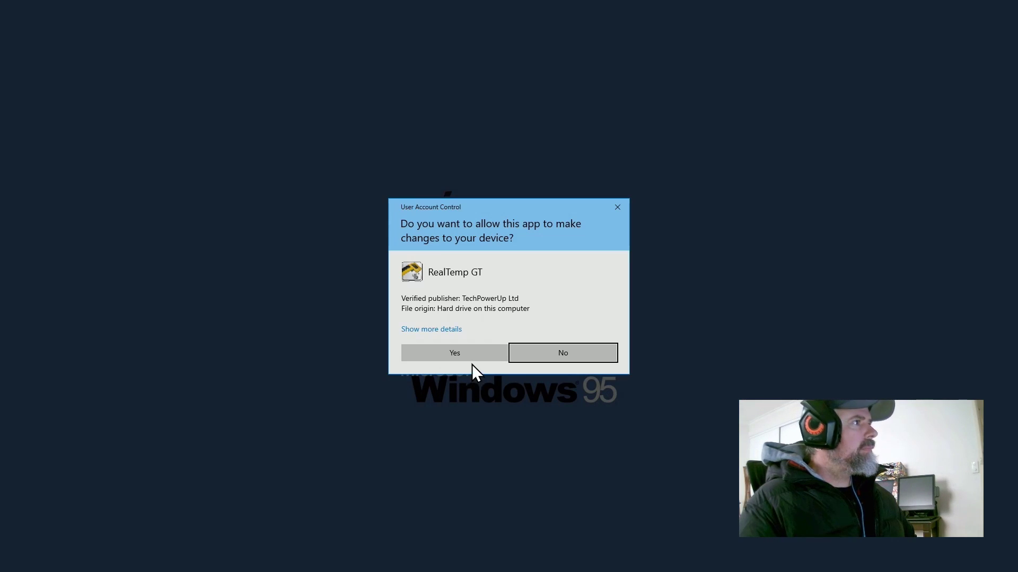
pyautogui.click(455, 353)
# - Launch CPU-Z as administrator via 'cpuz' search, shift Real Temp left, and bring up the taskbar menu
pyautogui.click(13, 561)
pyautogui.write('cpuz')
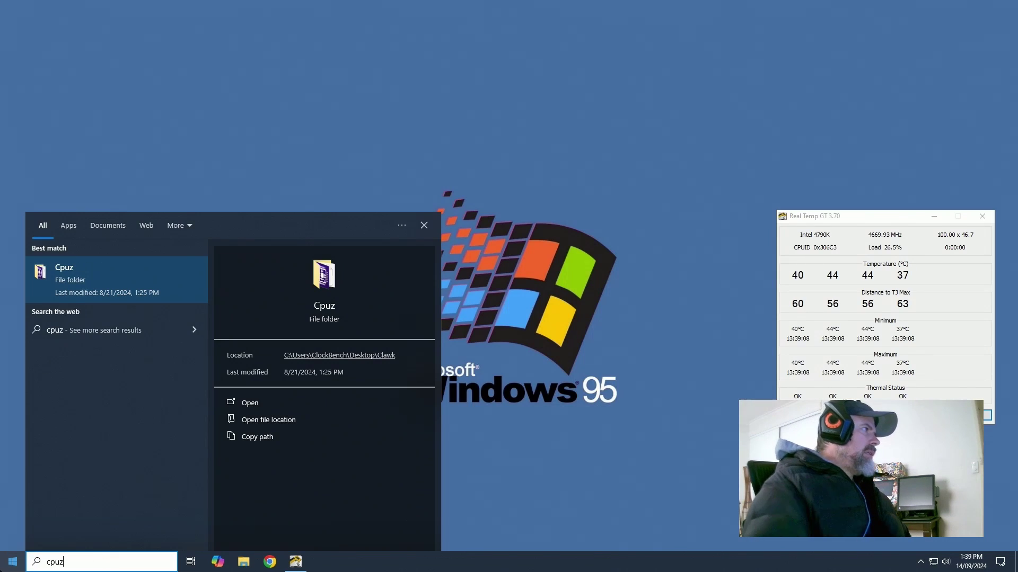
pyautogui.click(71, 337)
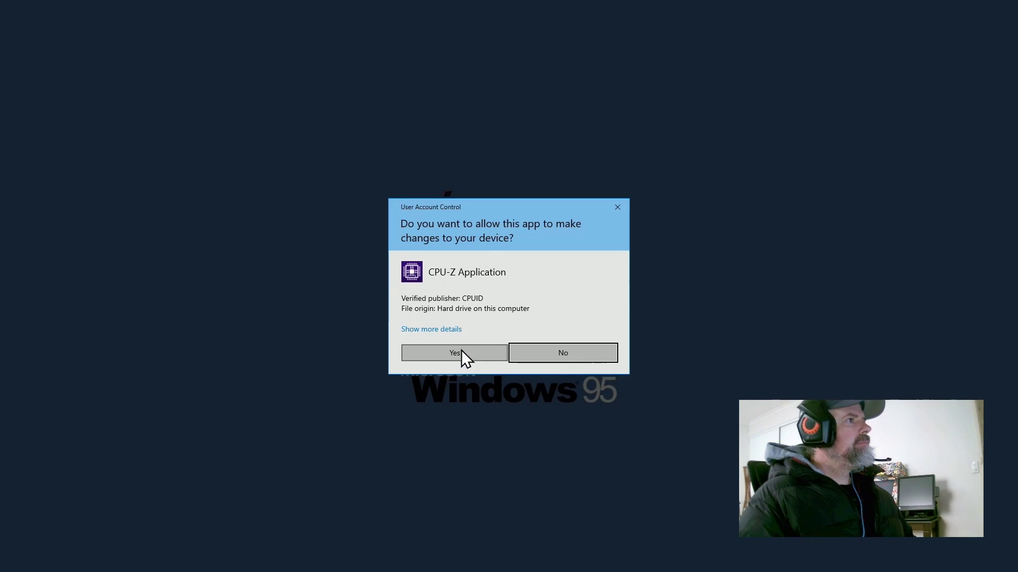
pyautogui.click(455, 353)
pyautogui.moveTo(824, 212); pyautogui.dragTo(763, 202)
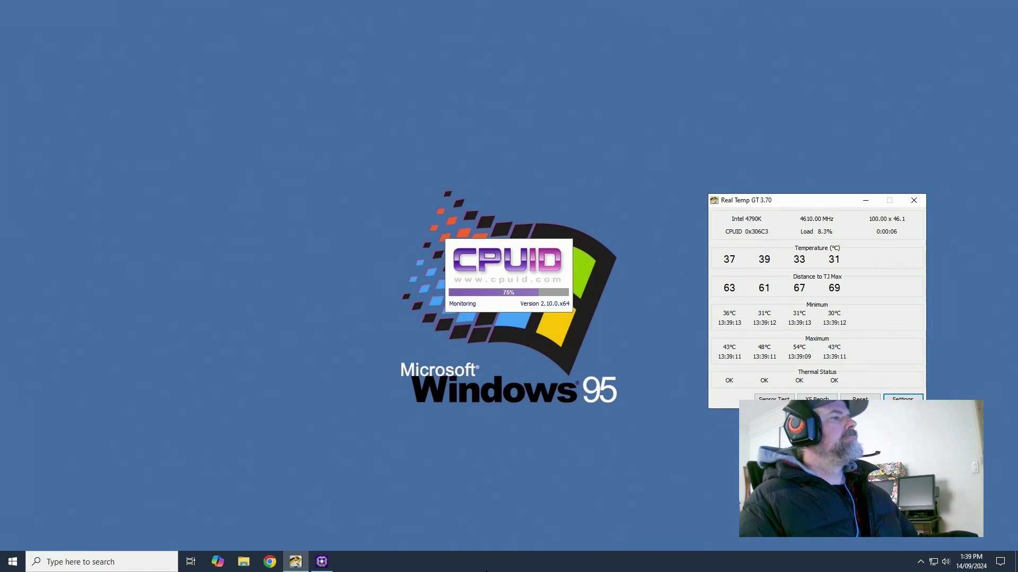
pyautogui.rightClick(486, 567)
# - Open Task Manager's Performance view, confirm 2133 MHz memory, then show the CPU graphs
pyautogui.click(523, 523)
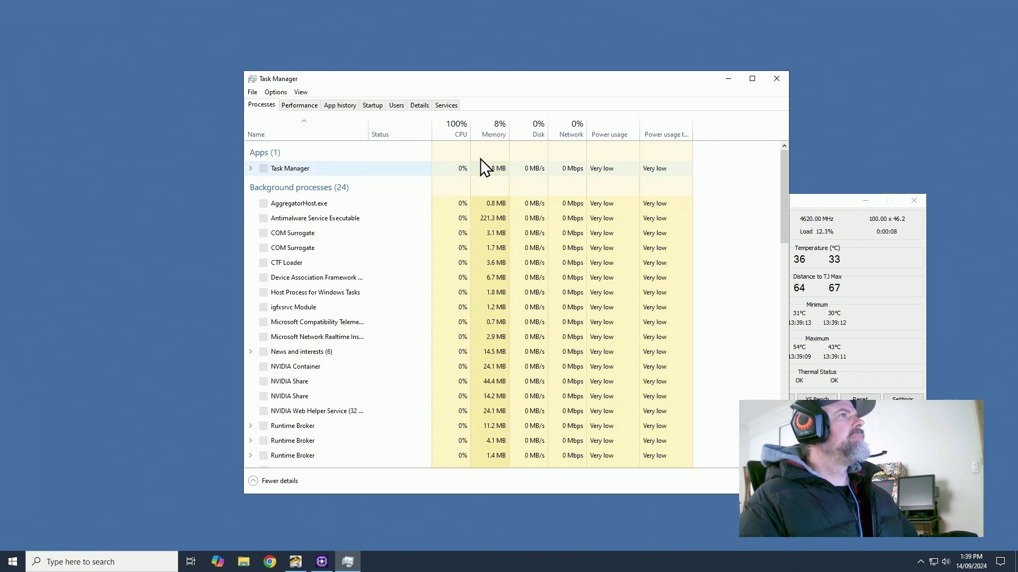
pyautogui.click(309, 107)
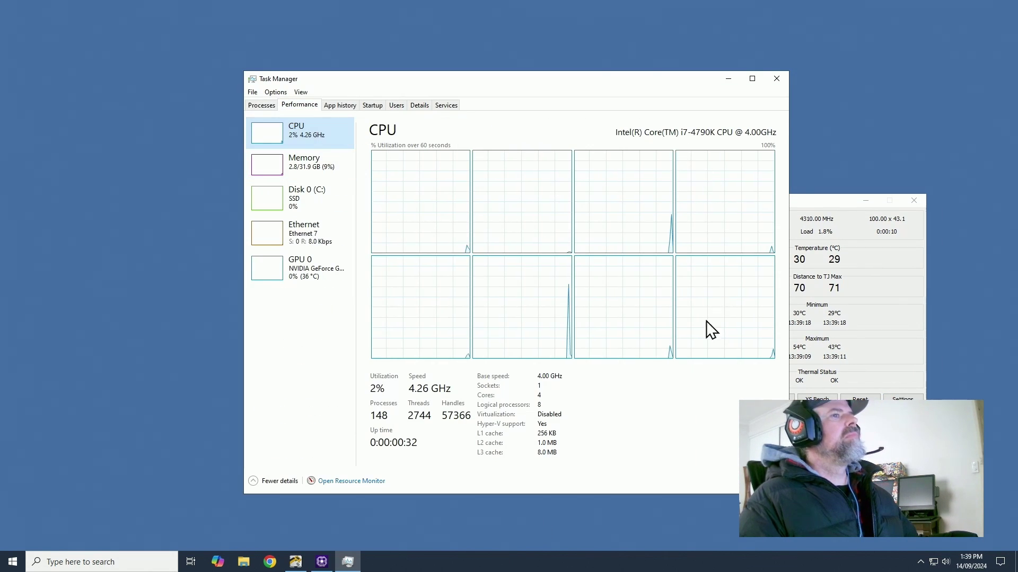
pyautogui.click(320, 162)
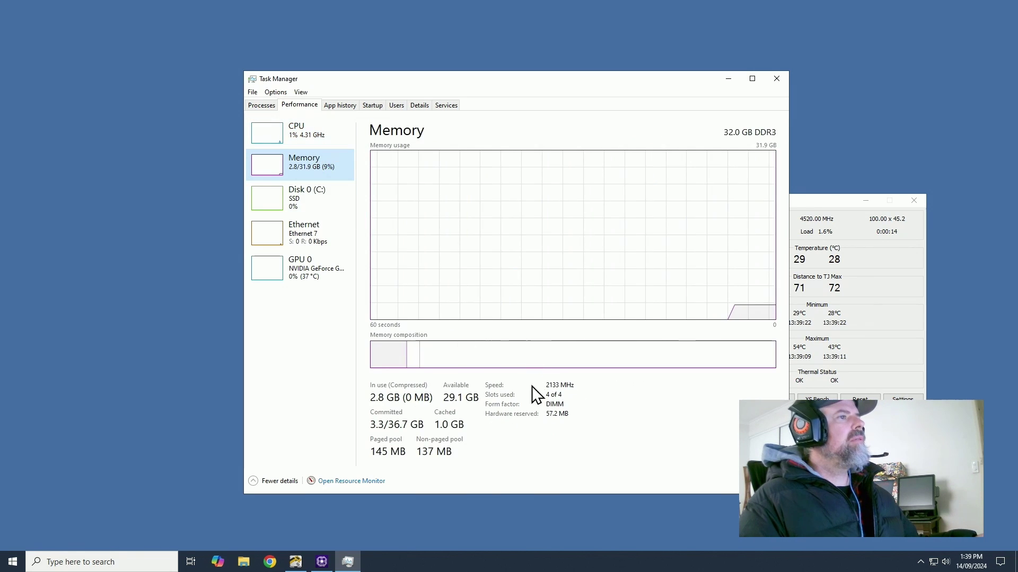
pyautogui.click(318, 147)
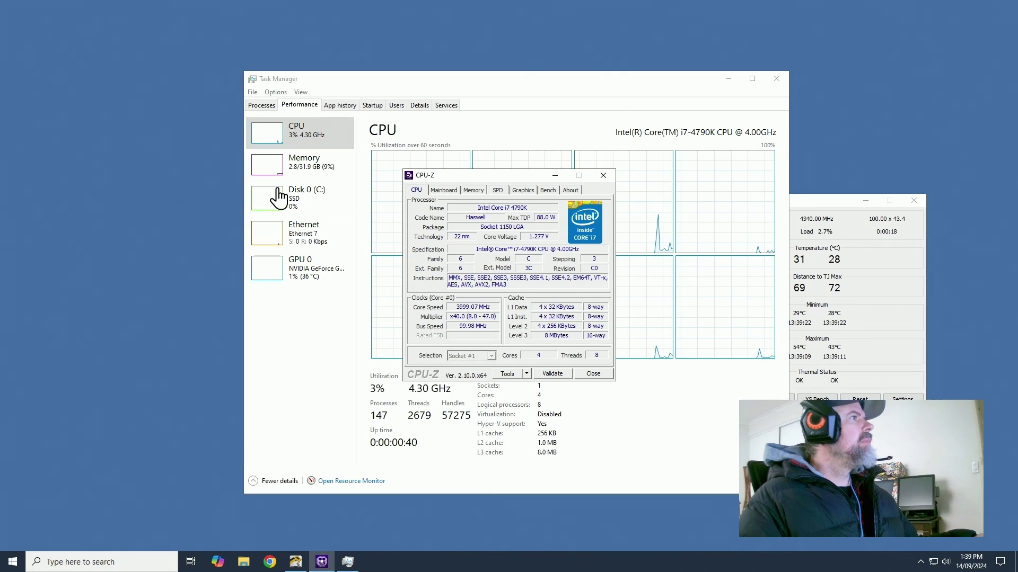
# - Arrange CPU-Z on the left, Real Temp at upper right, and Task Manager between them
pyautogui.moveTo(482, 175); pyautogui.dragTo(101, 179)
pyautogui.moveTo(416, 85); pyautogui.dragTo(428, 83)
pyautogui.moveTo(821, 202); pyautogui.dragTo(870, 194)
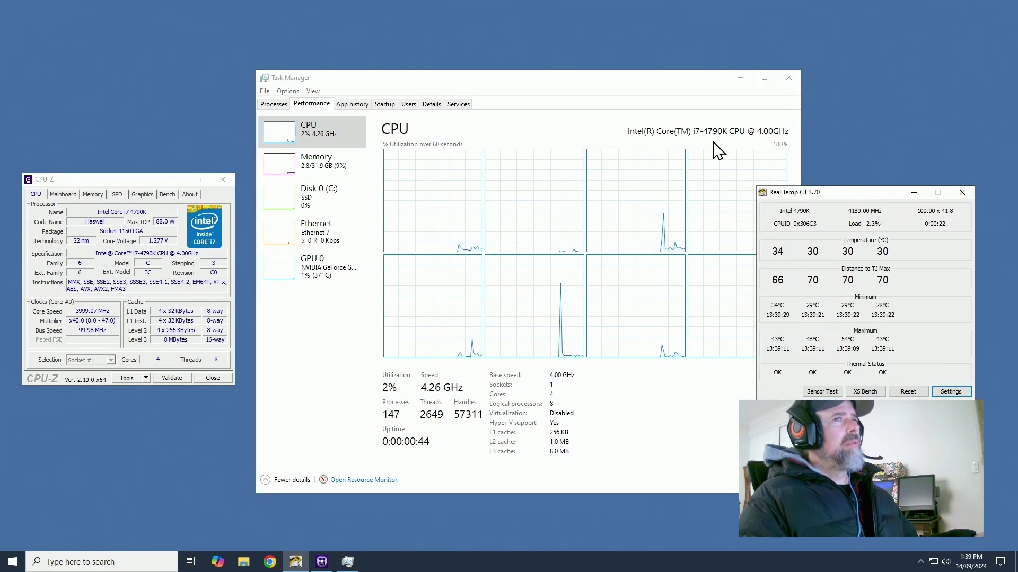
pyautogui.moveTo(592, 82); pyautogui.dragTo(556, 84)
# - Launch HWiNFO64 ('hwin') as administrator in Sensors-only mode and dismiss the update notice
pyautogui.click(13, 562)
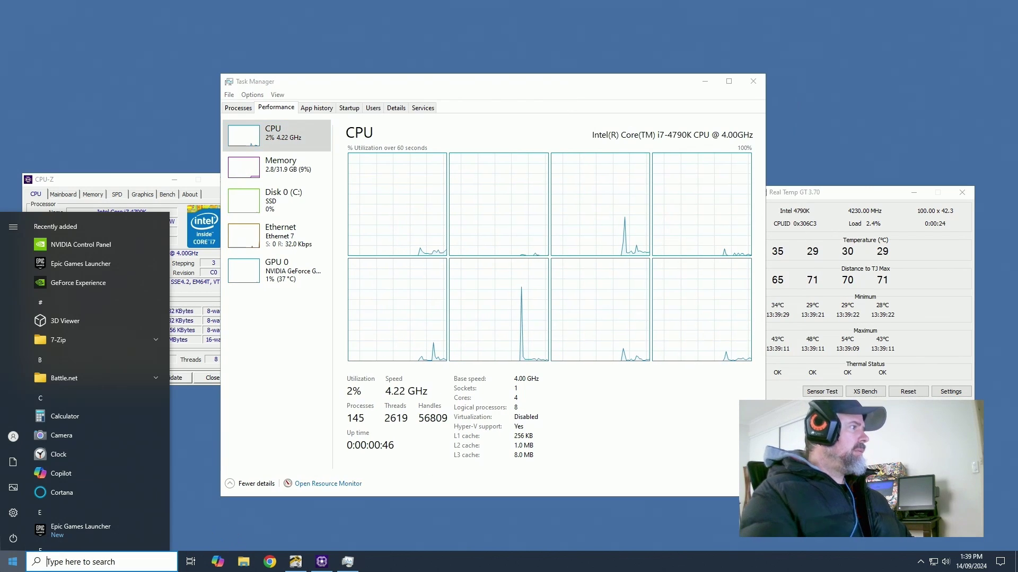
pyautogui.write('hwin')
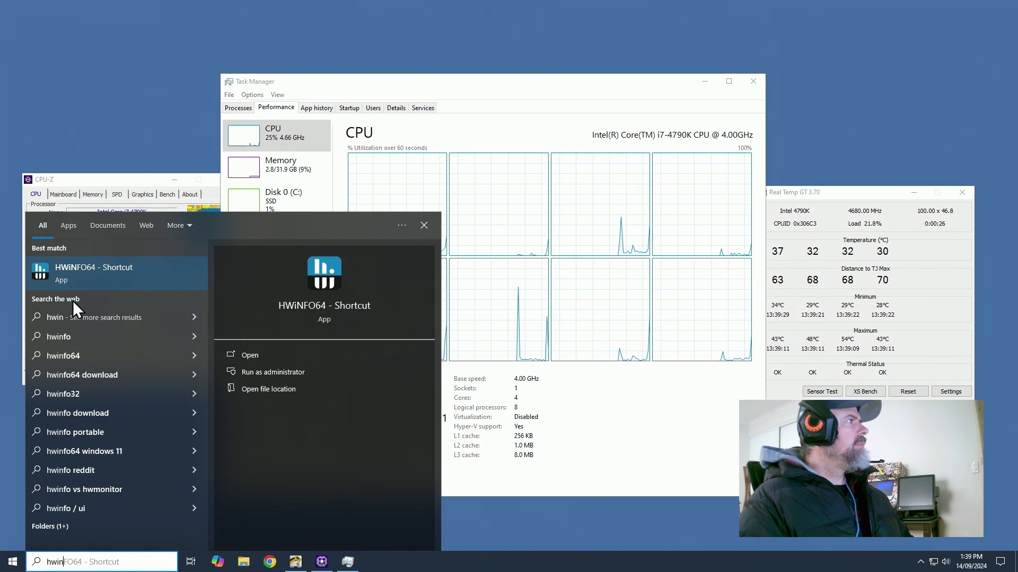
pyautogui.click(161, 284)
pyautogui.click(462, 358)
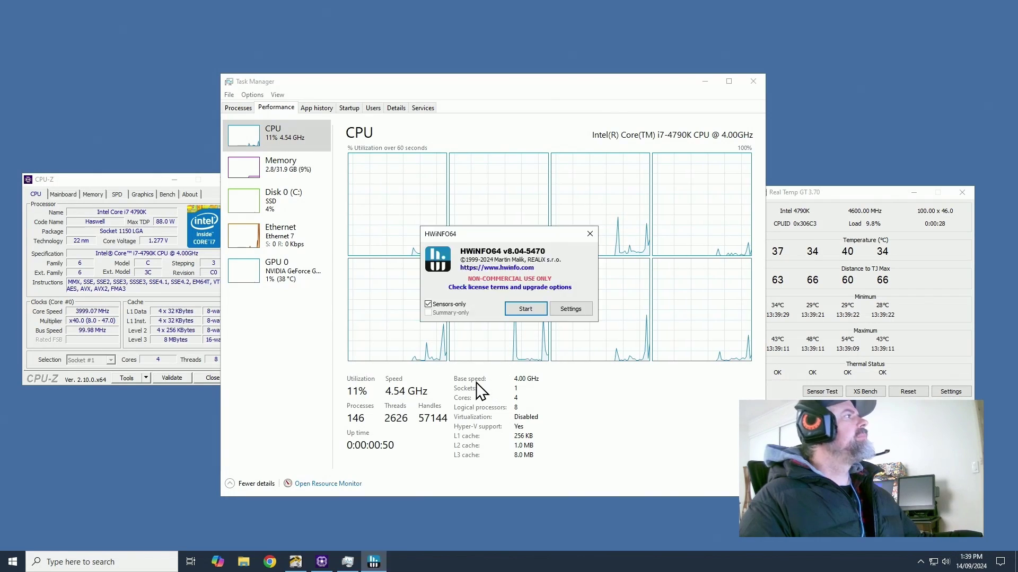
pyautogui.click(544, 309)
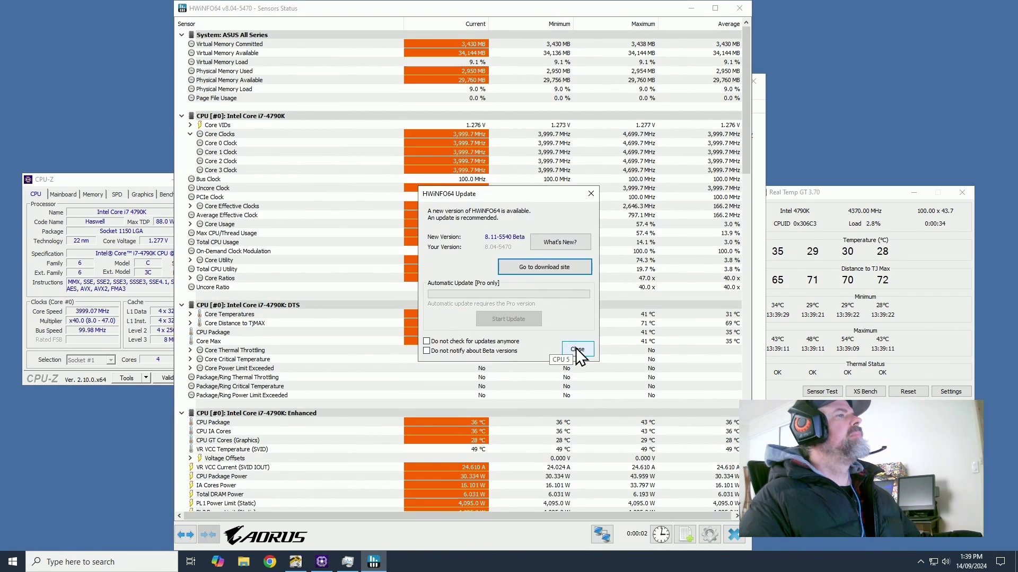
pyautogui.click(576, 349)
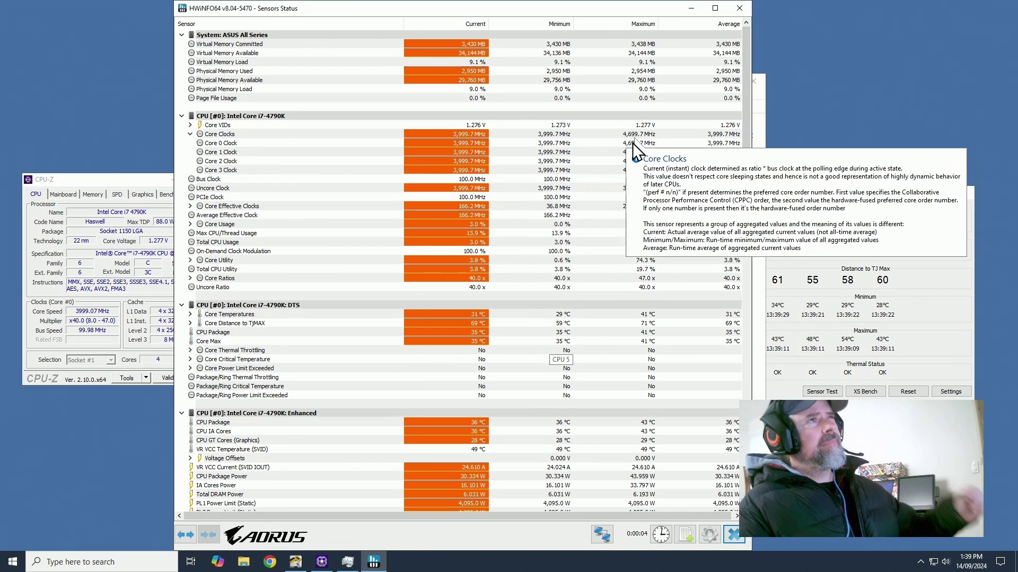